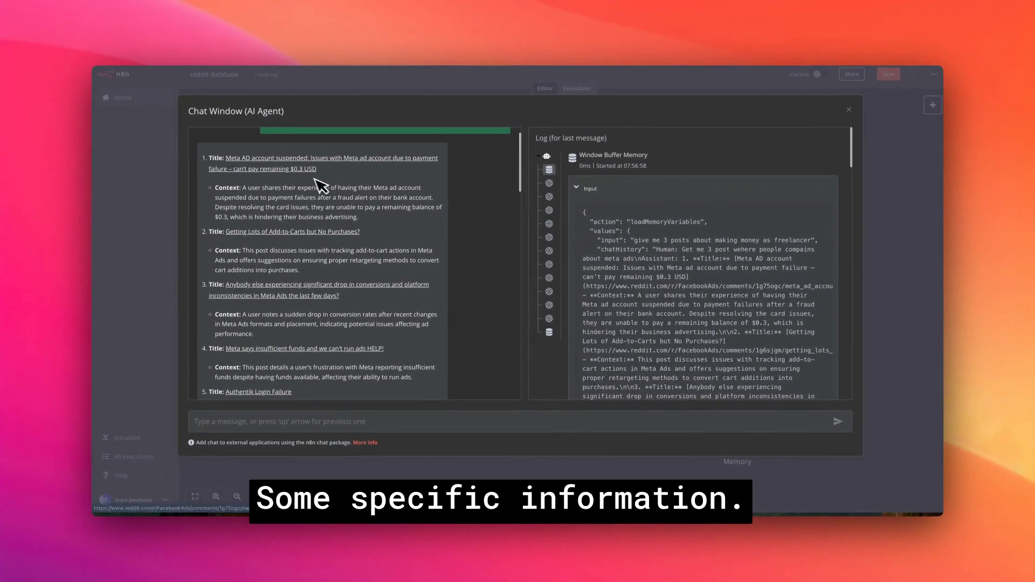
# Step: Review the AI Agent's chat reply about meta ads complaints, including the prompt and the first post's context
pyautogui.scroll(1, 331, 200)
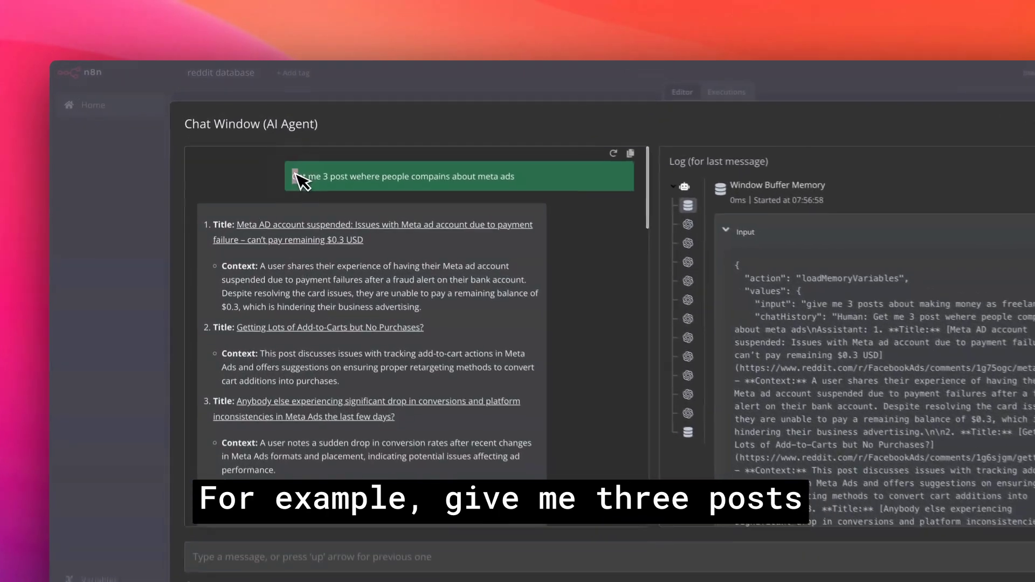
pyautogui.moveTo(264, 147); pyautogui.dragTo(340, 147)
pyautogui.moveTo(401, 180); pyautogui.dragTo(570, 188)
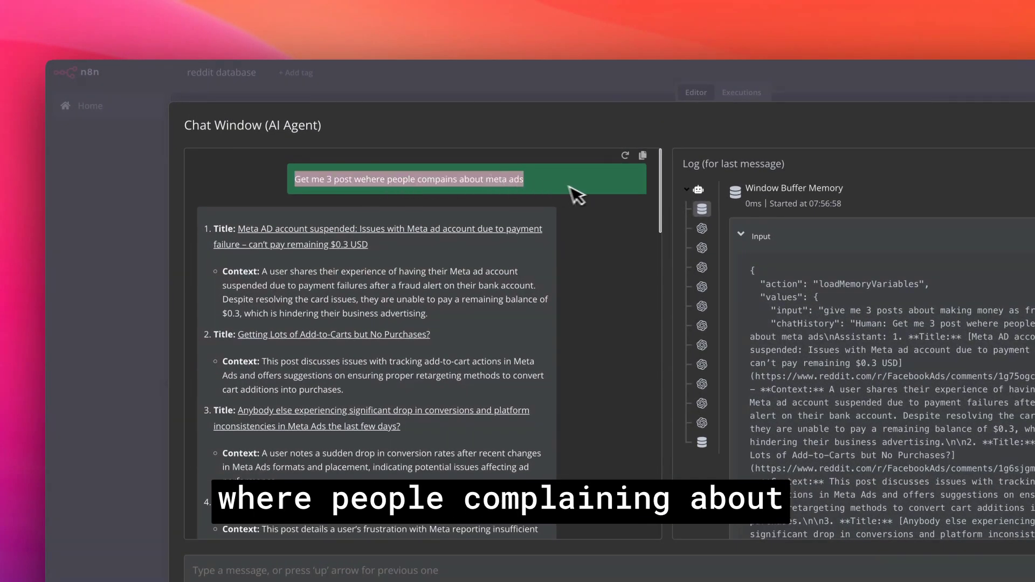
pyautogui.click(507, 245)
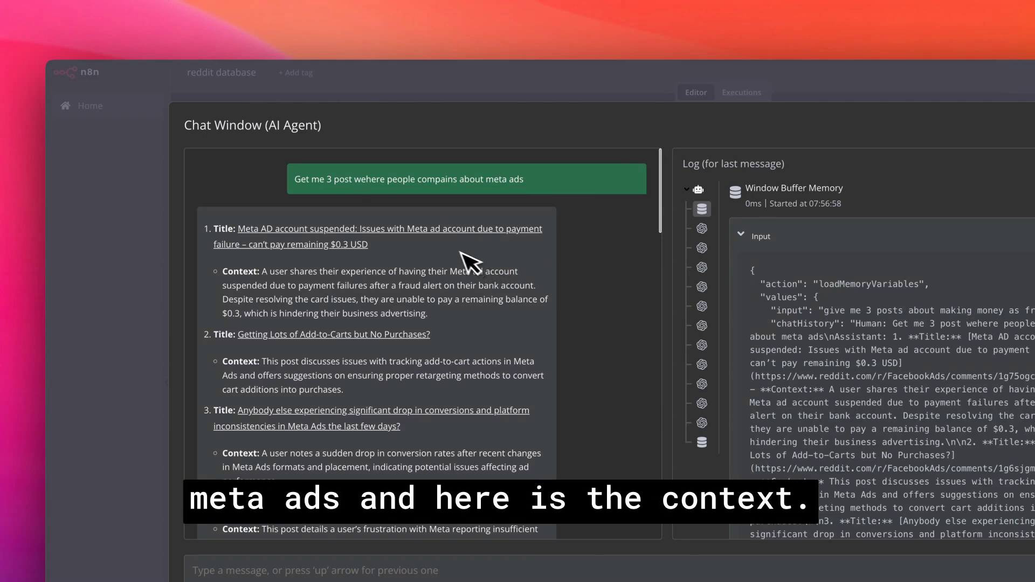
pyautogui.moveTo(268, 272); pyautogui.dragTo(405, 279)
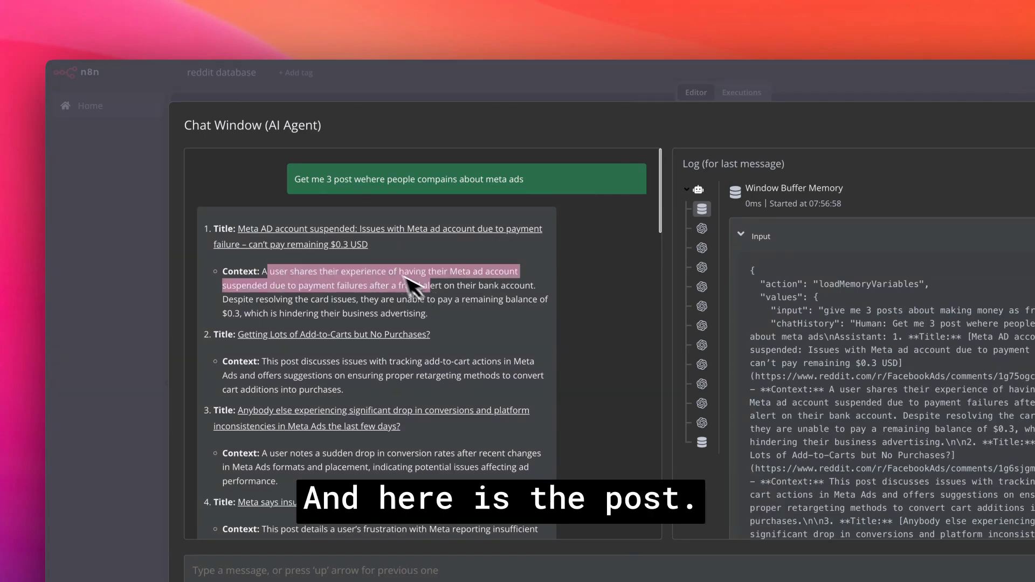
# Step: Open the first listed post, about the suspended Meta ad account, on Reddit and read through its comments
pyautogui.click(329, 232)
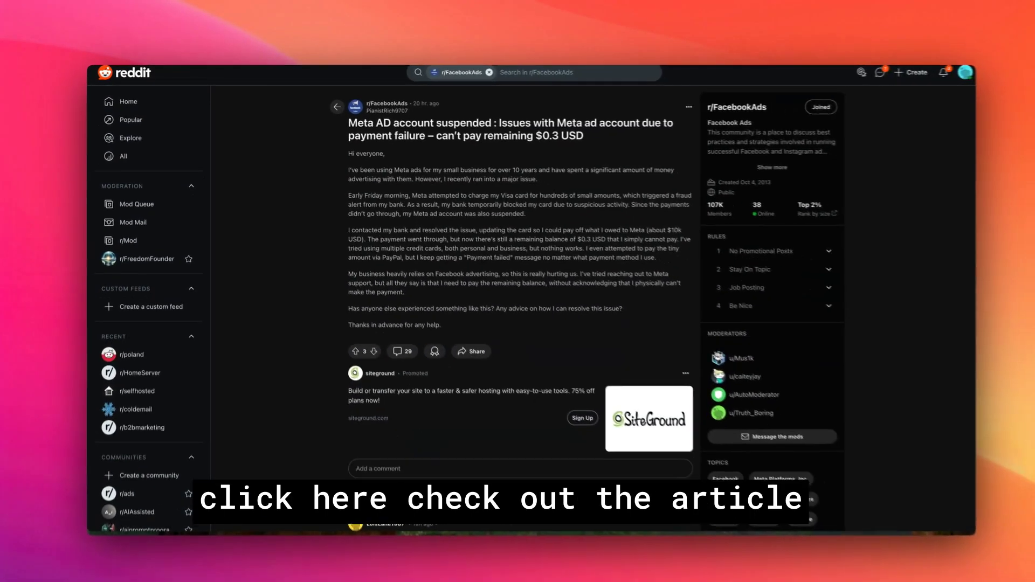
pyautogui.scroll(-10, 462, 218)
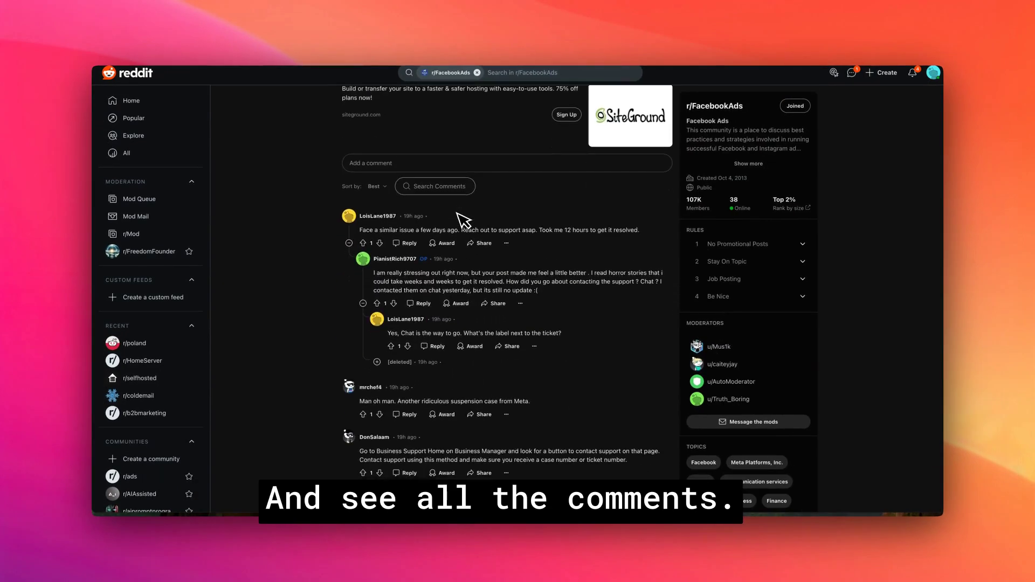
pyautogui.scroll(-3, 452, 206)
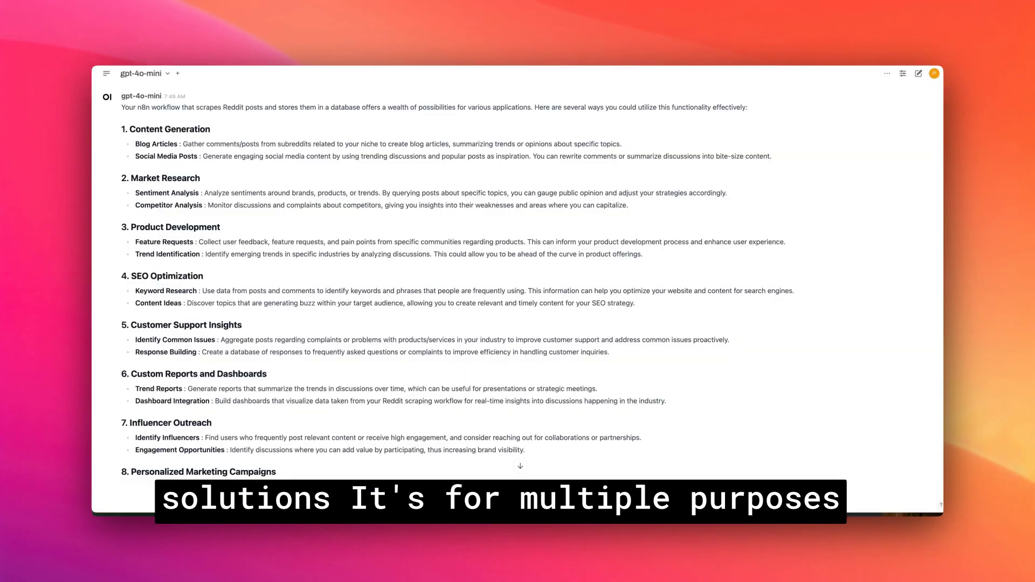
# Step: Switch to the gpt-4o-mini chat and review the Content Generation idea of creating blog articles from niche subreddits
pyautogui.moveTo(130, 129); pyautogui.dragTo(217, 132)
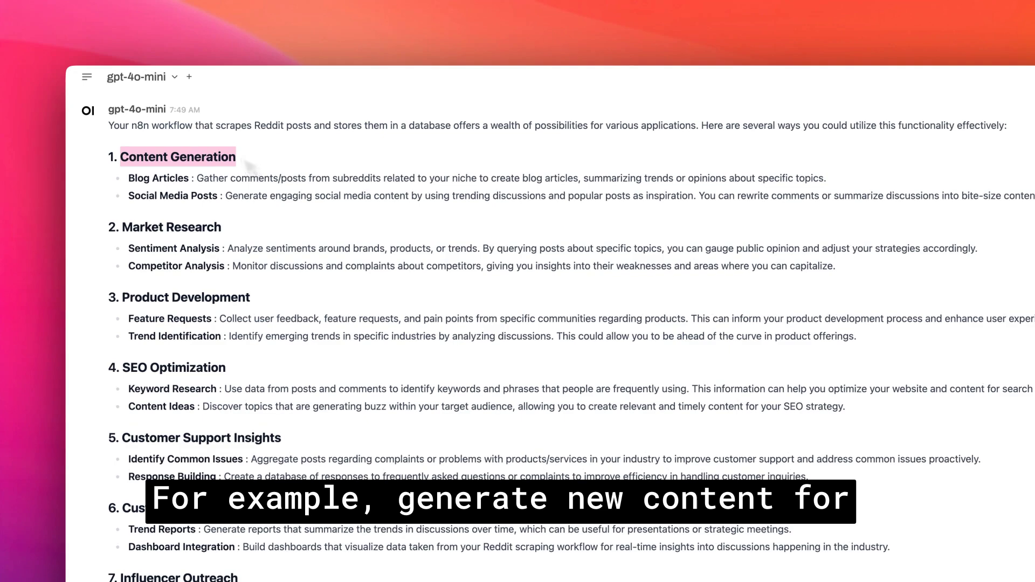
pyautogui.click(249, 176)
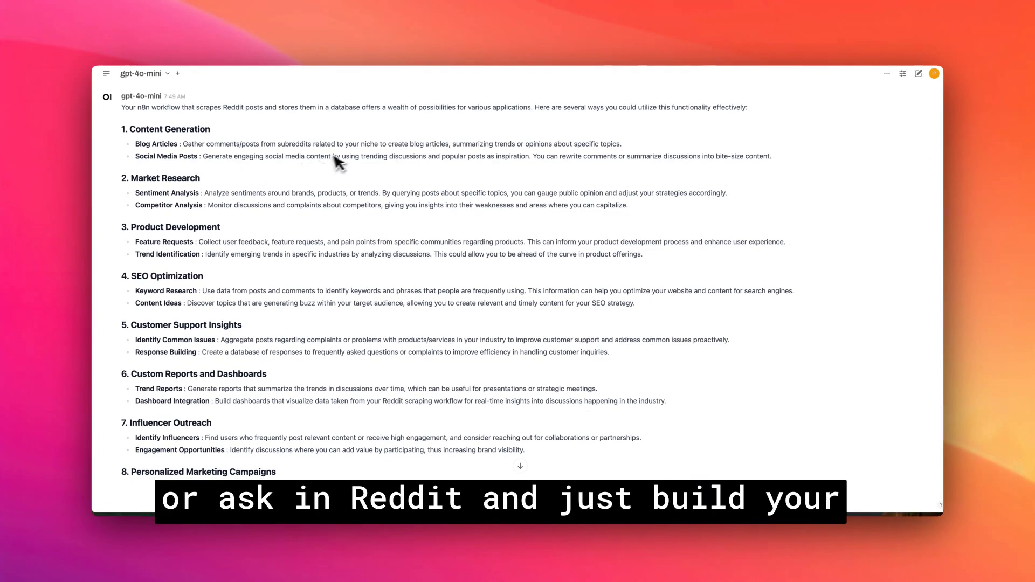
pyautogui.moveTo(314, 145); pyautogui.dragTo(383, 152)
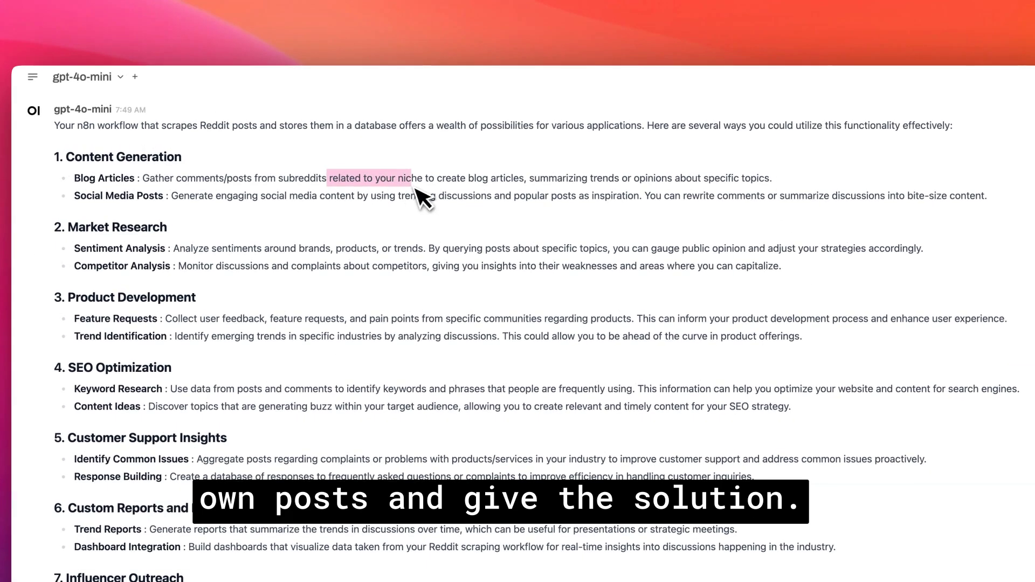
pyautogui.moveTo(429, 188); pyautogui.dragTo(474, 180)
pyautogui.moveTo(475, 181); pyautogui.dragTo(523, 182)
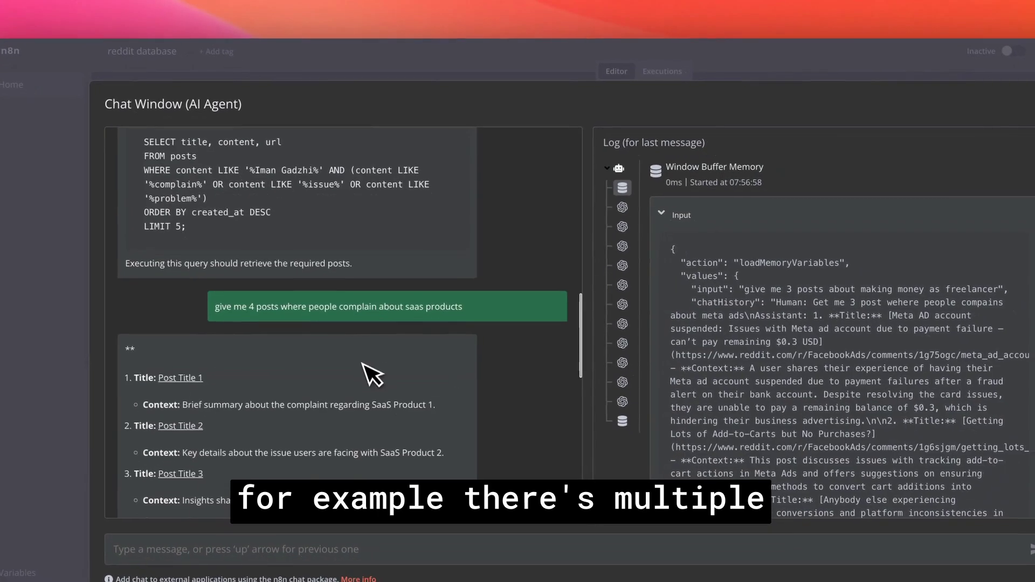
# Step: Return to the n8n agent chat and open the post "Getting Lots of Add-to-Carts but No Purchases?" to read it on Reddit
pyautogui.moveTo(187, 249); pyautogui.dragTo(311, 276)
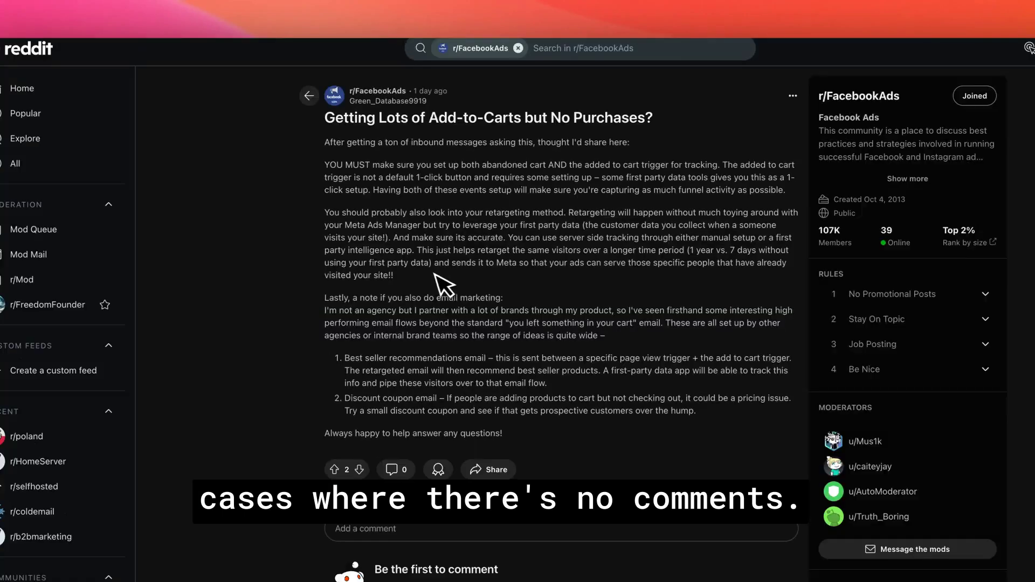
pyautogui.scroll(-1, 448, 282)
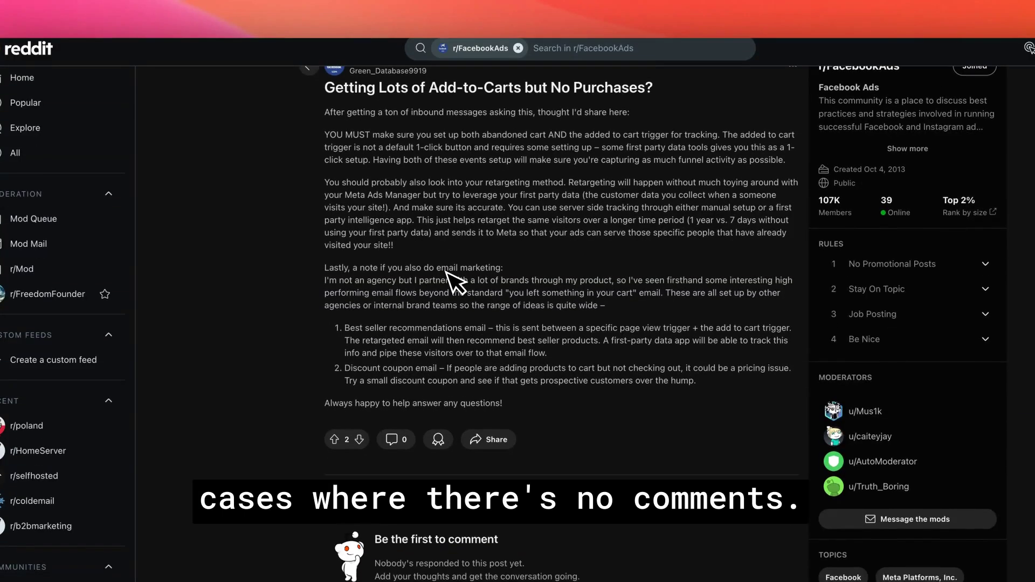
pyautogui.scroll(1, 455, 270)
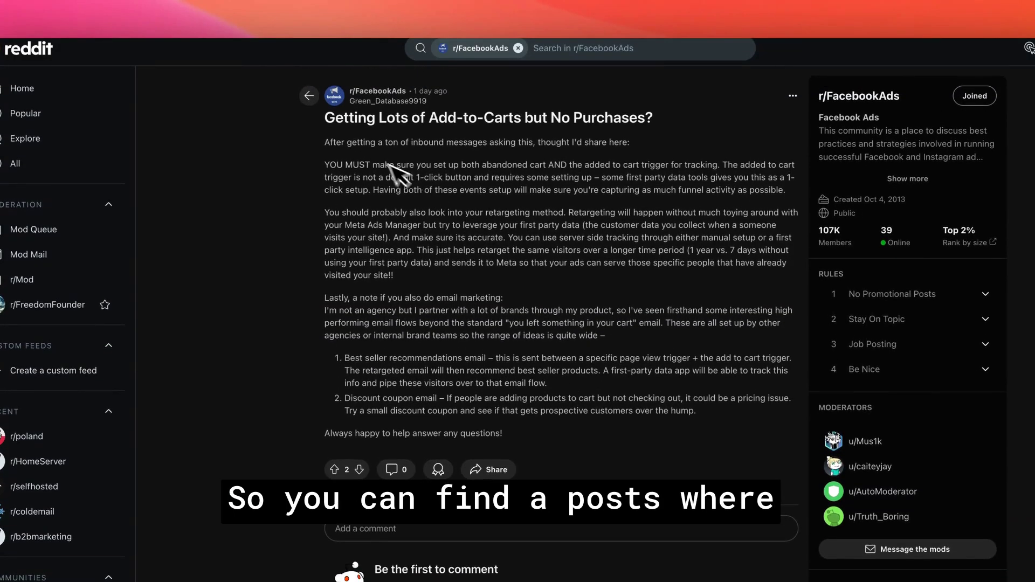
pyautogui.moveTo(334, 129); pyautogui.dragTo(636, 130)
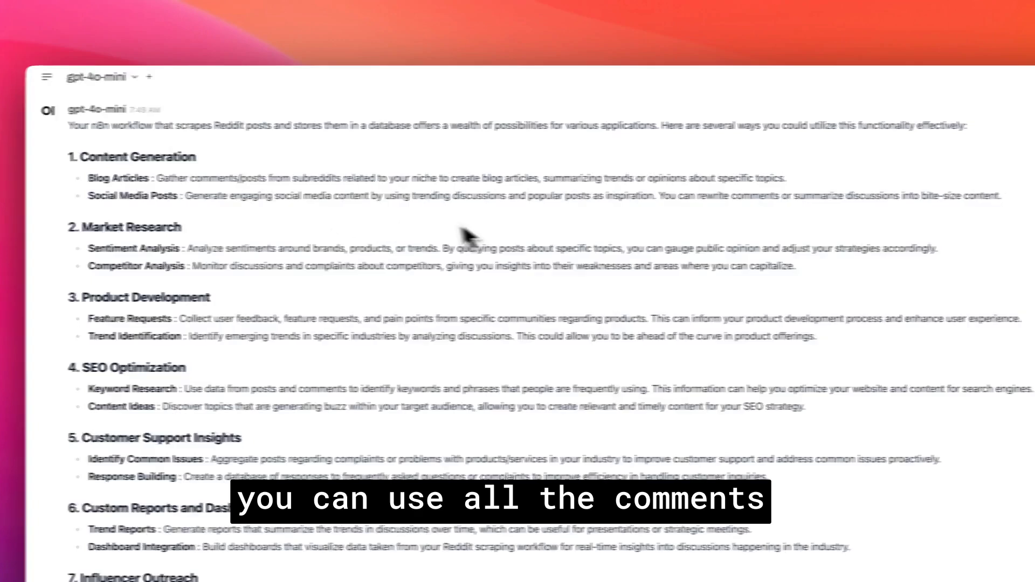
# Step: Switch back to the gpt-4o-mini chat and review the Social Media Posts and Sentiment Analysis ideas
pyautogui.moveTo(450, 195); pyautogui.dragTo(799, 204)
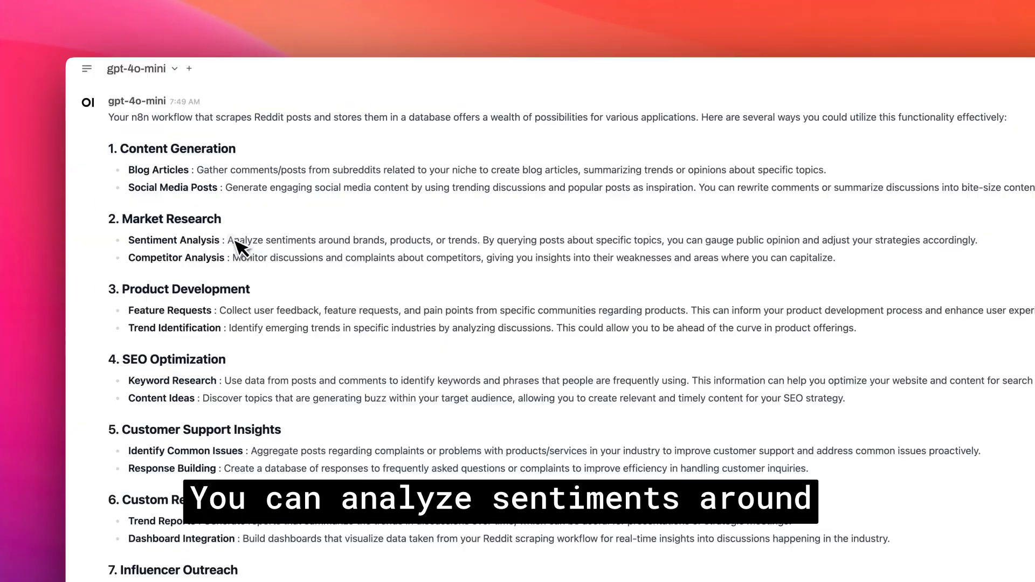
pyautogui.moveTo(204, 192); pyautogui.dragTo(322, 199)
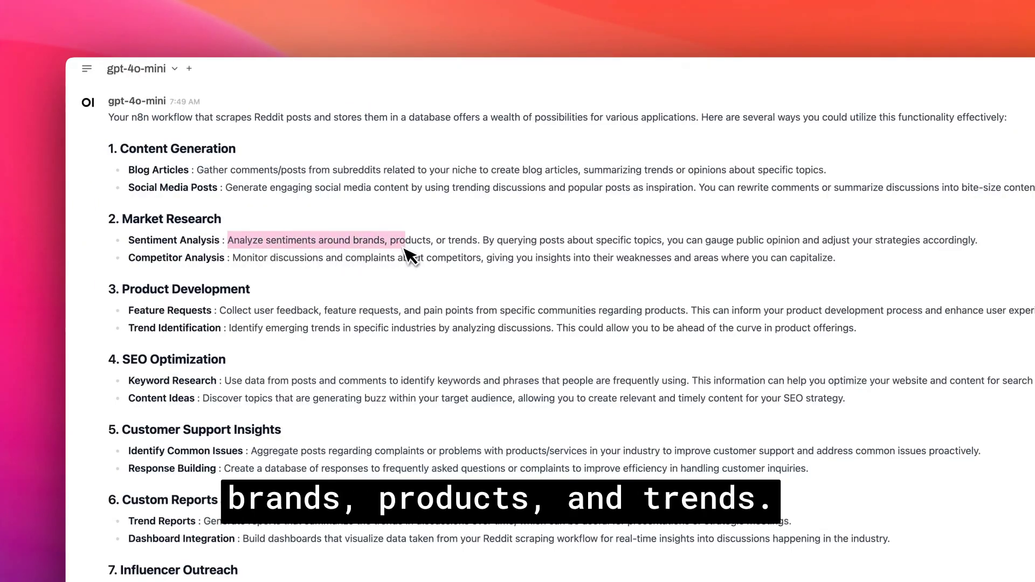
pyautogui.moveTo(406, 248); pyautogui.dragTo(482, 250)
pyautogui.moveTo(696, 240); pyautogui.dragTo(763, 245)
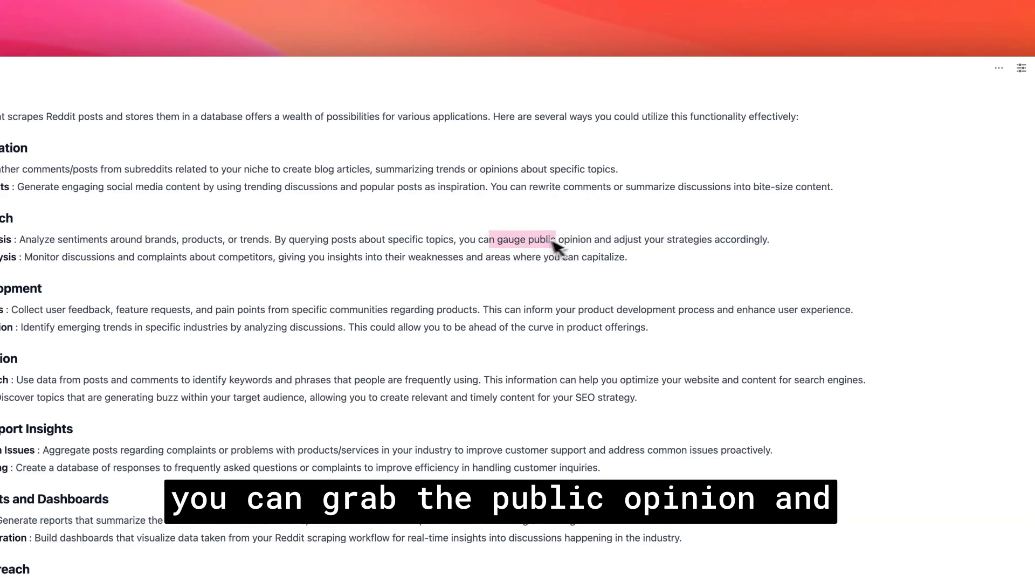
pyautogui.moveTo(563, 245); pyautogui.dragTo(793, 259)
# Step: Review the Competitor Analysis idea under Market Research, covering competitor discussions, complaints and weaknesses
pyautogui.moveTo(128, 242); pyautogui.dragTo(222, 246)
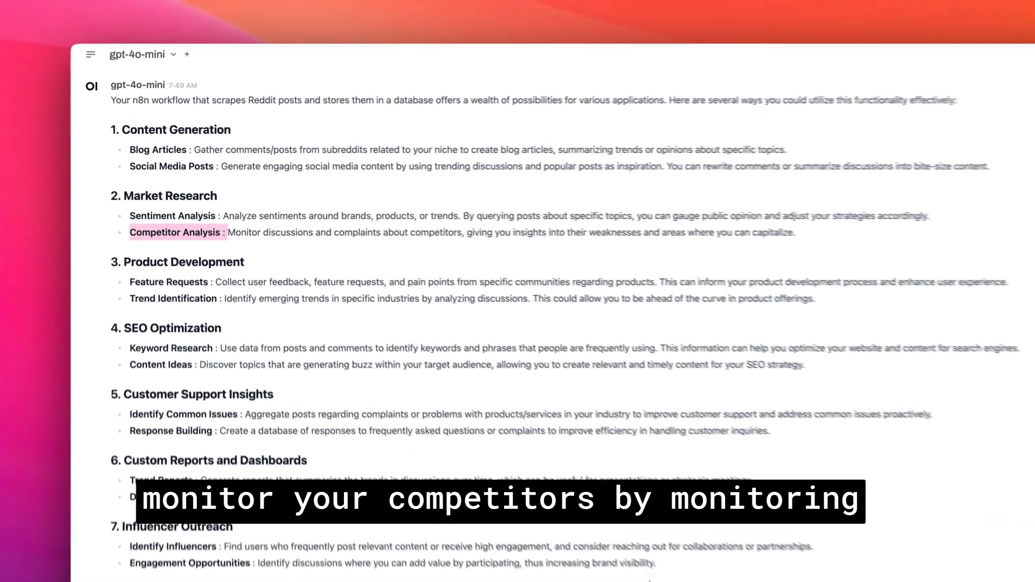
pyautogui.moveTo(208, 205); pyautogui.dragTo(281, 212)
pyautogui.moveTo(338, 250); pyautogui.dragTo(480, 243)
pyautogui.moveTo(382, 211); pyautogui.dragTo(516, 210)
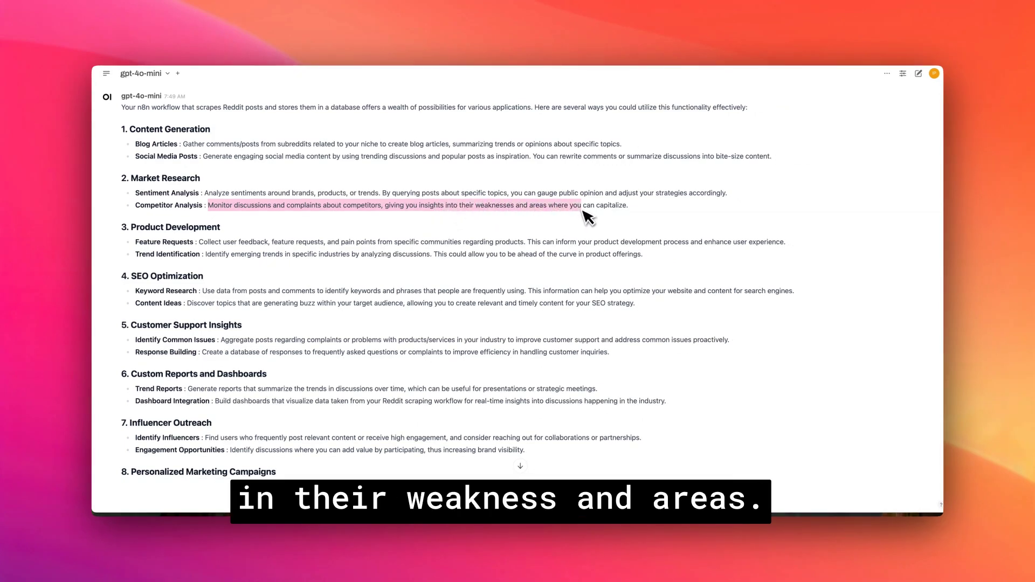
# Step: Review the Product Development section and its idea of collecting user feedback and feature requests
pyautogui.moveTo(131, 227); pyautogui.dragTo(221, 231)
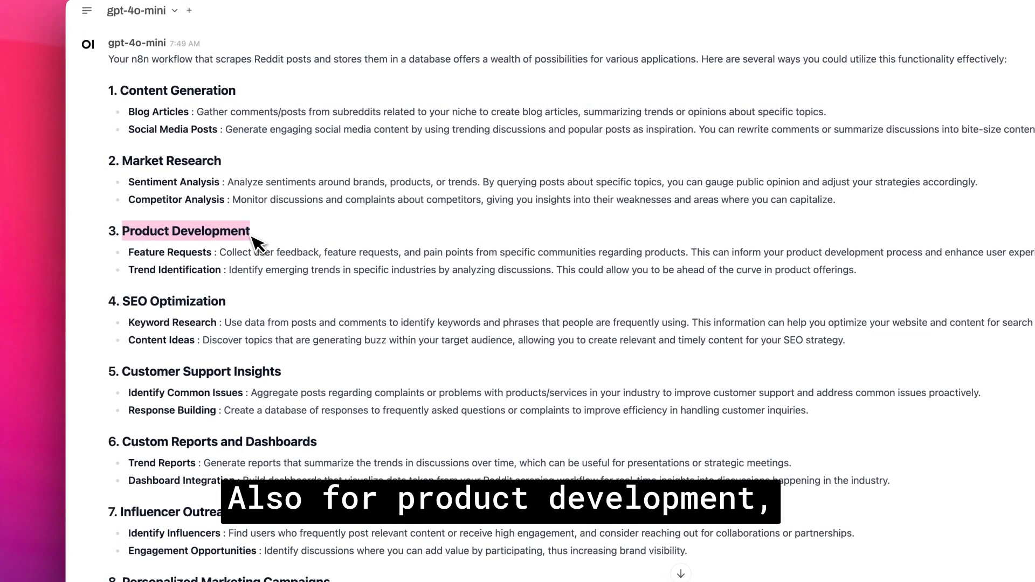
pyautogui.click(242, 257)
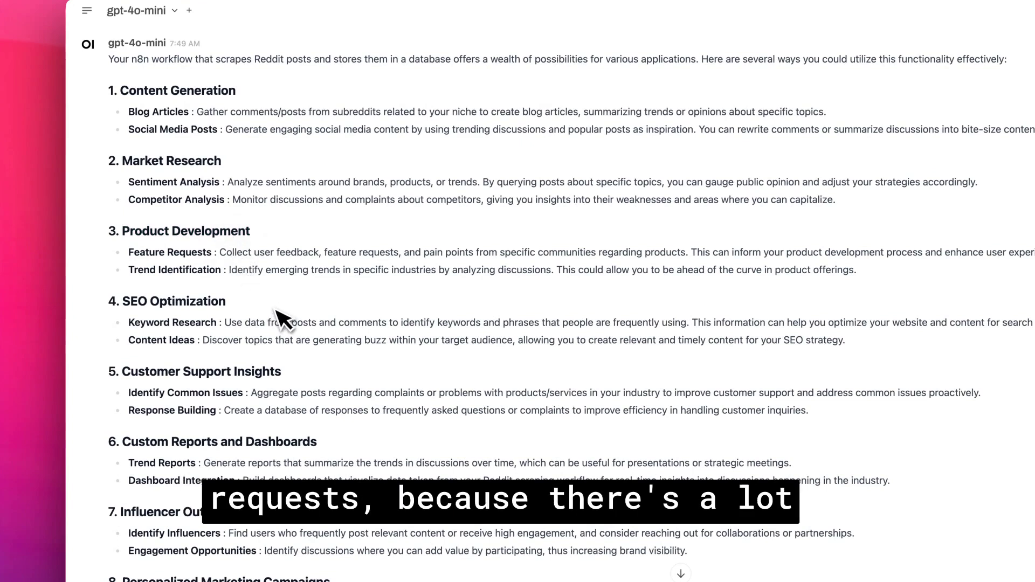
pyautogui.moveTo(324, 253); pyautogui.dragTo(381, 258)
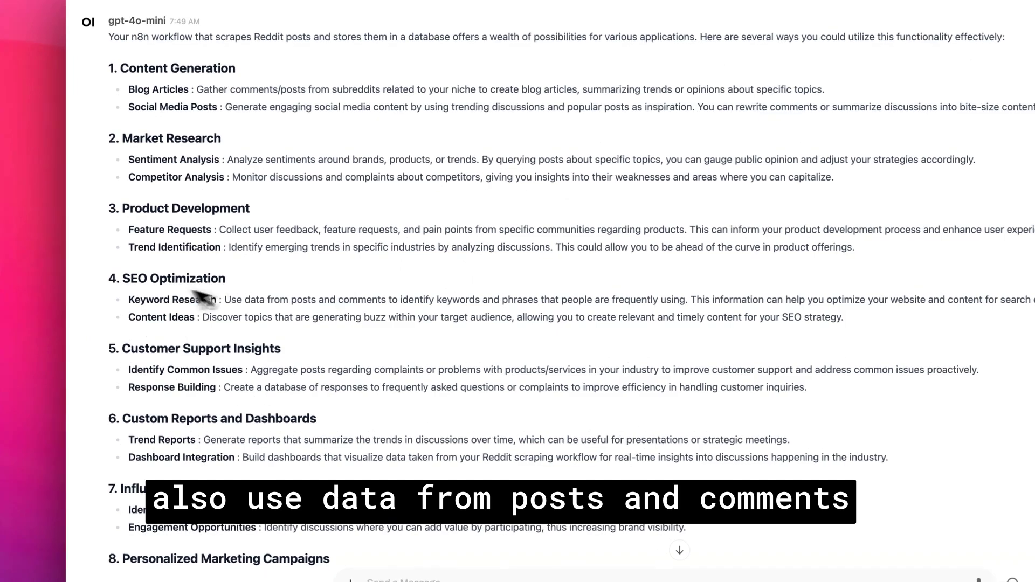
# Step: Review the SEO Optimization section's Keyword Research and Content Ideas, and look over the remaining use cases
pyautogui.moveTo(202, 290); pyautogui.dragTo(323, 300)
pyautogui.moveTo(401, 318); pyautogui.dragTo(509, 297)
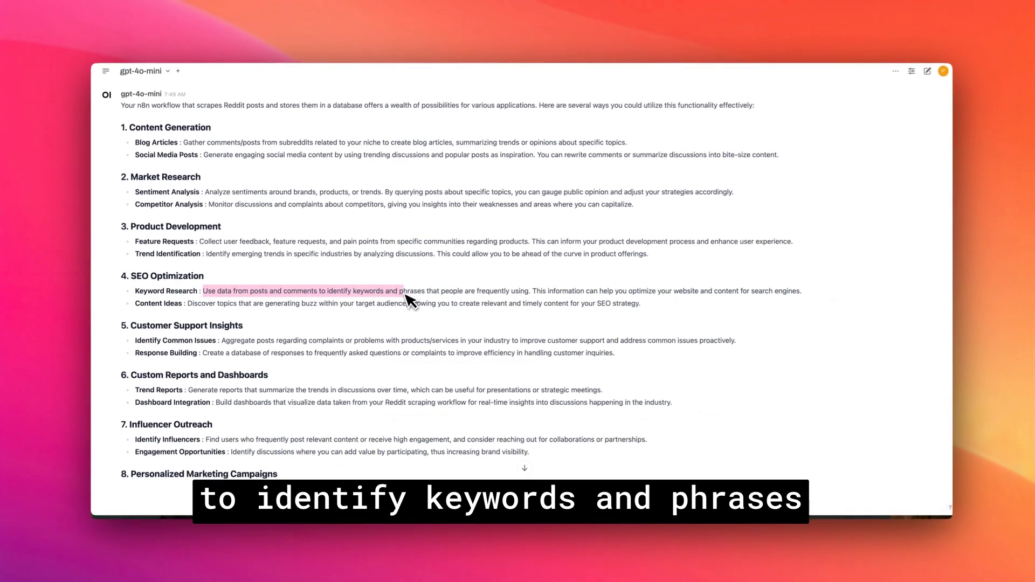
pyautogui.moveTo(405, 297); pyautogui.dragTo(497, 296)
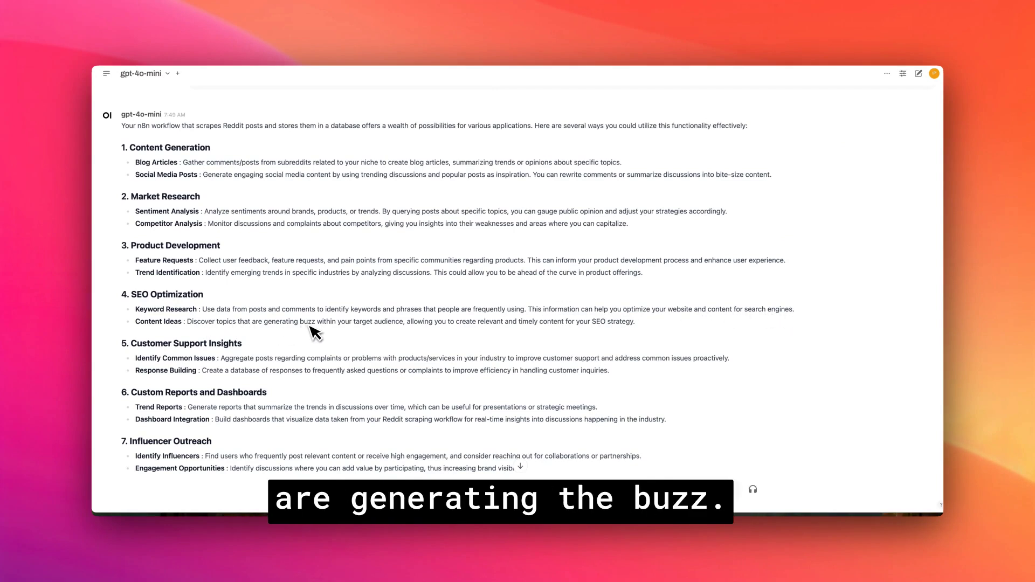
pyautogui.scroll(-4, 312, 330)
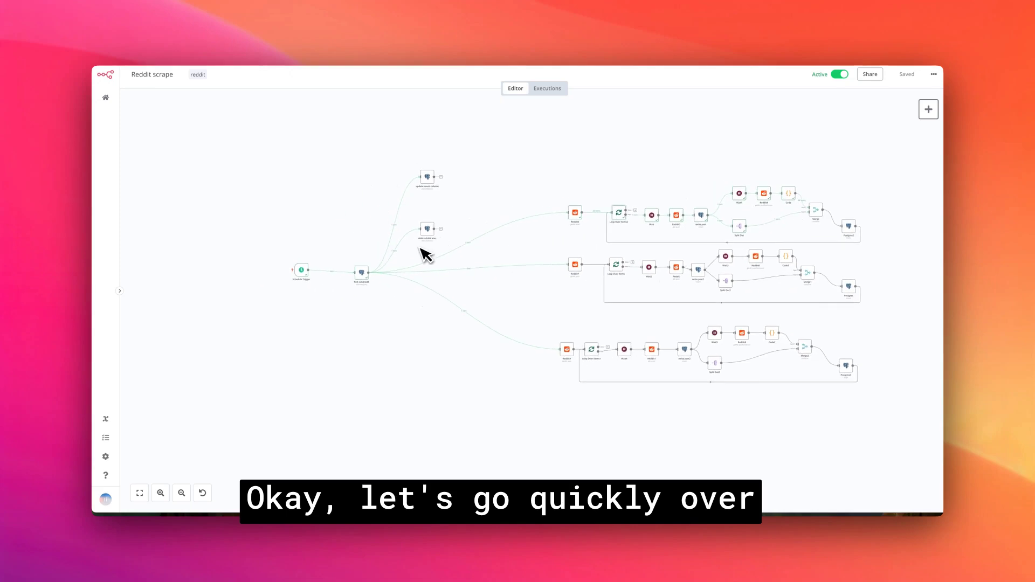
# Step: Switch to the Reddit scrape workflow in n8n and open the find-subbredit Postgres node for inspection
pyautogui.scroll(5, 423, 254)
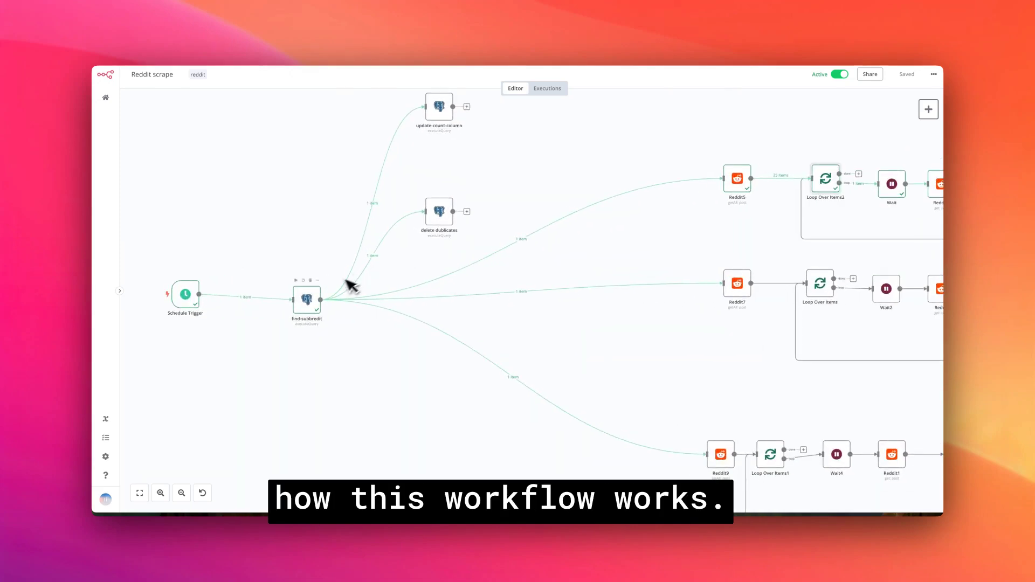
pyautogui.scroll(3, 300, 314)
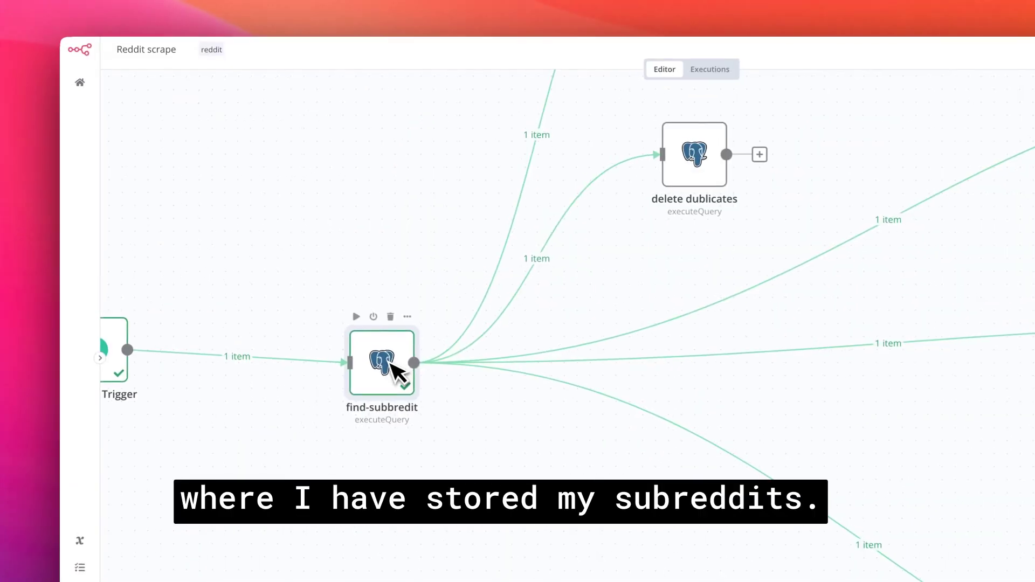
pyautogui.click(323, 292)
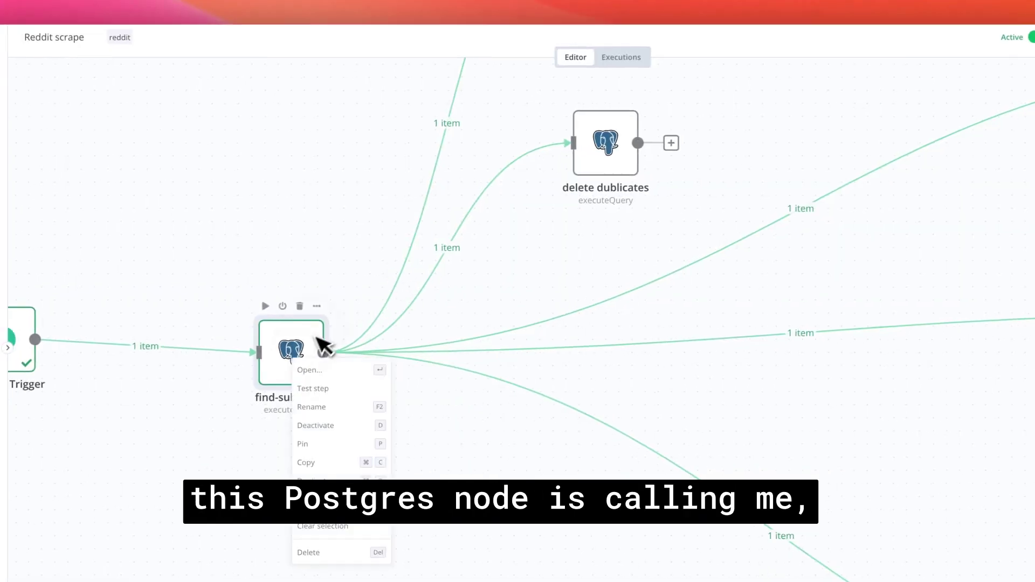
pyautogui.click(319, 370)
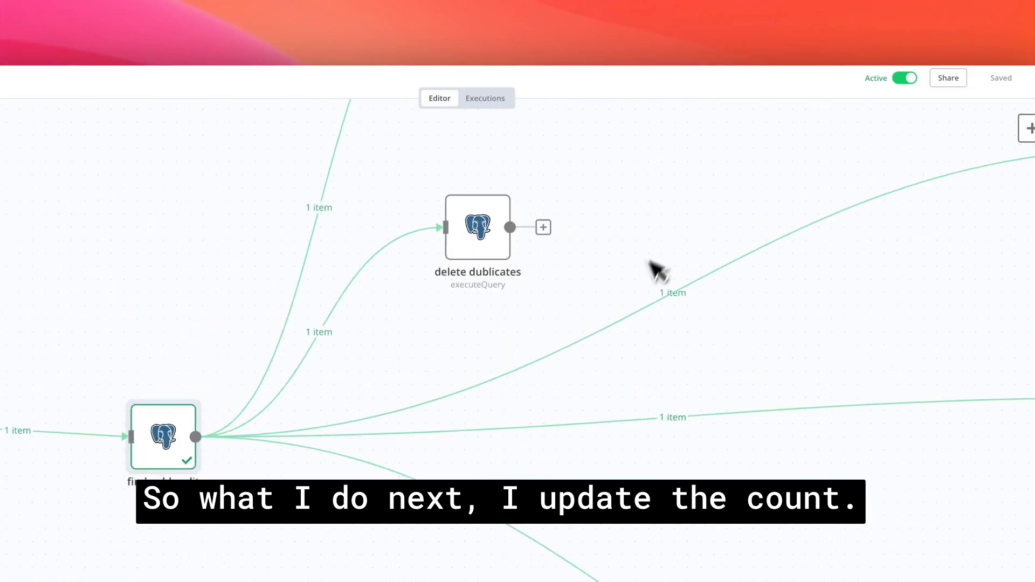
# Step: Inspect the update-count-column node's SQL query that increments the subreddit count, and return to the workflow canvas
pyautogui.scroll(3, 647, 297)
pyautogui.scroll(2, 630, 315)
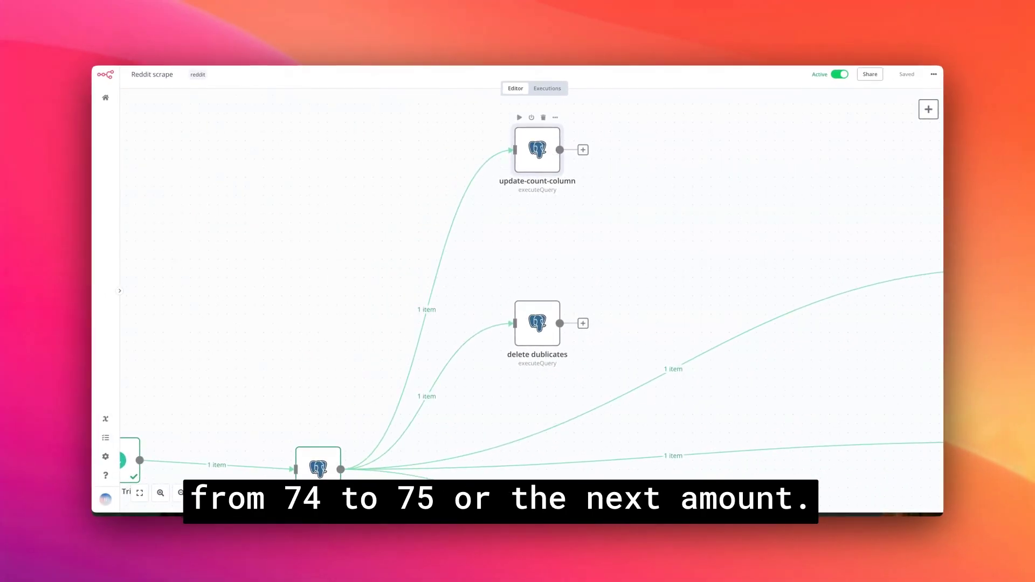
pyautogui.doubleClick(538, 150)
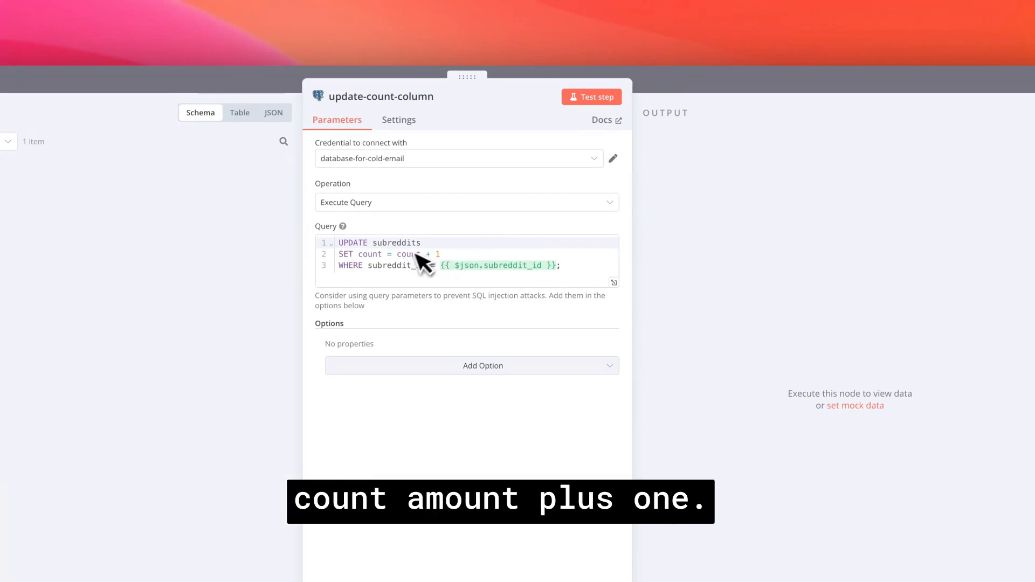
pyautogui.click(445, 253)
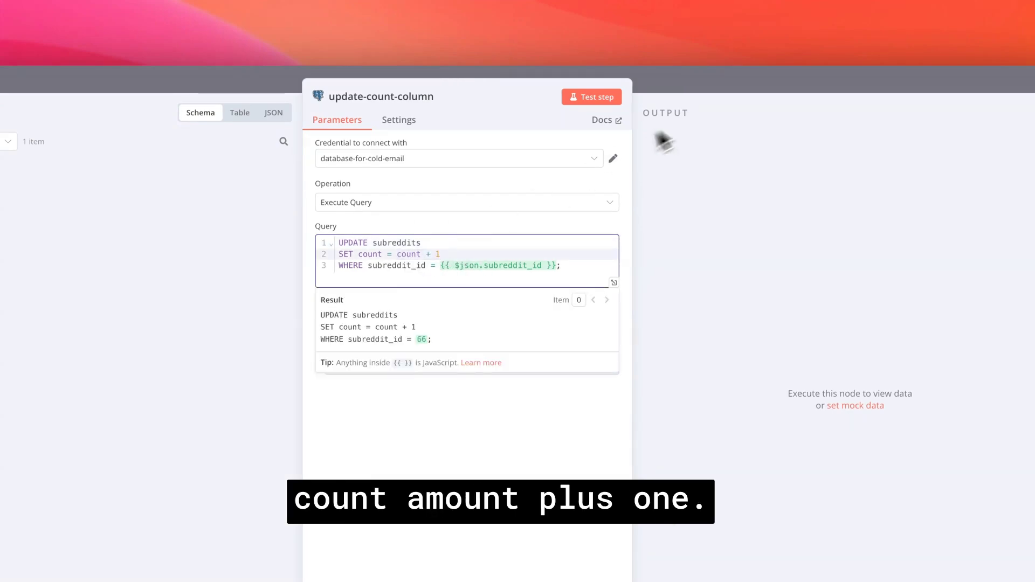
pyautogui.press('Escape')
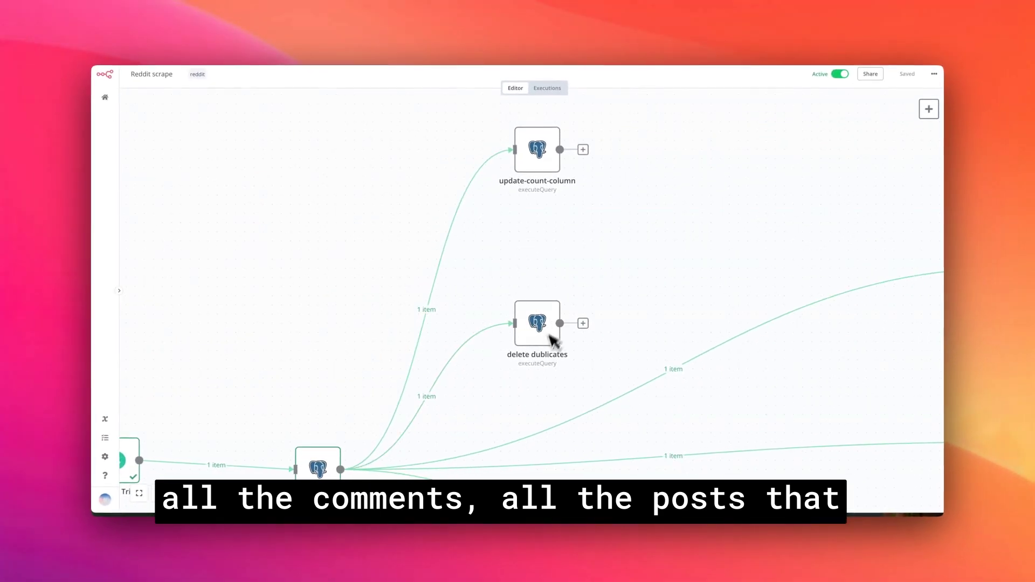
pyautogui.moveTo(545, 340)
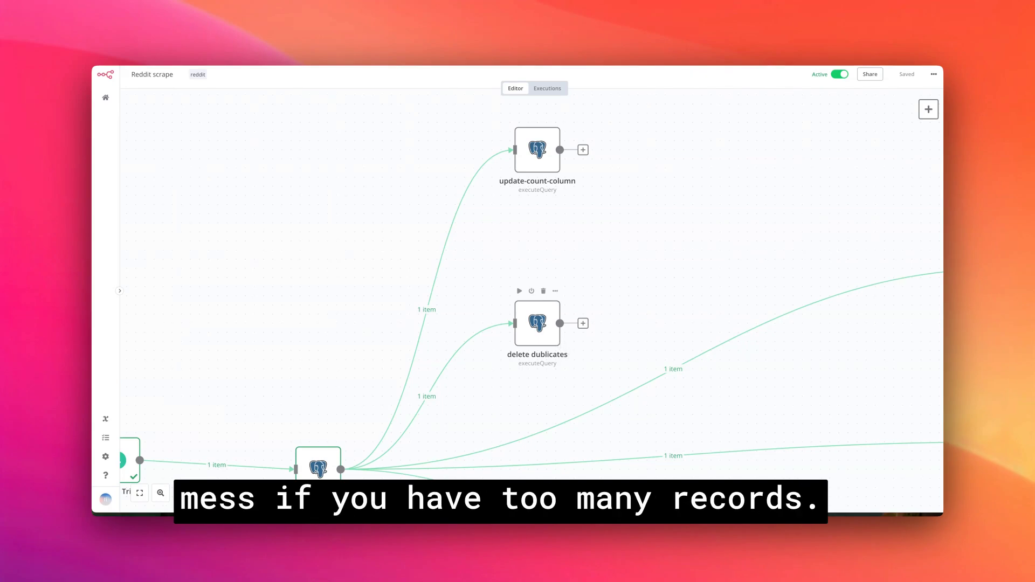
# Step: Look over the workflow's three parallel scraping branches and inspect the first branch's Reddit5 node
pyautogui.scroll(-5, 567, 335)
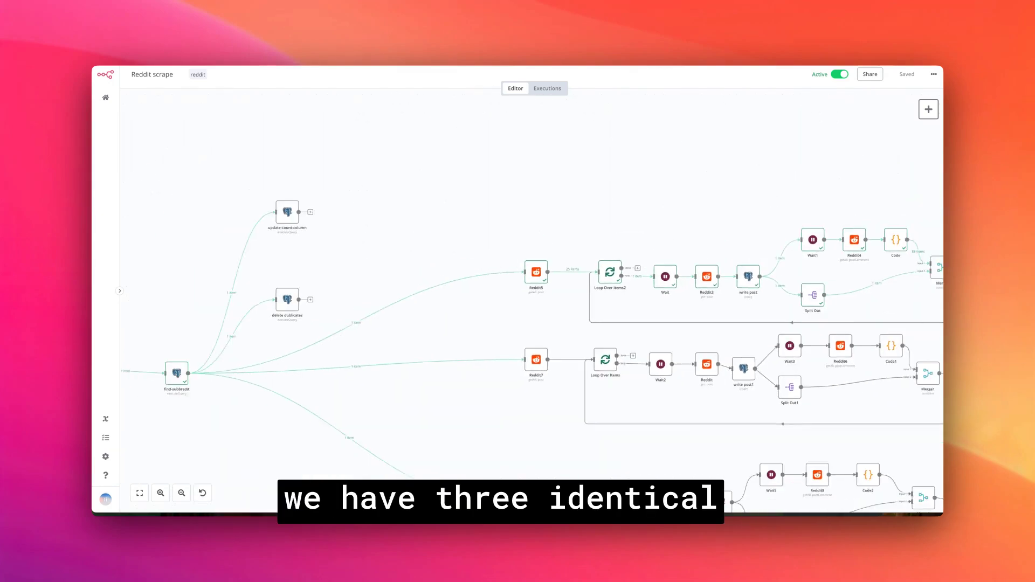
pyautogui.scroll(-3, 596, 323)
pyautogui.scroll(-2, 664, 296)
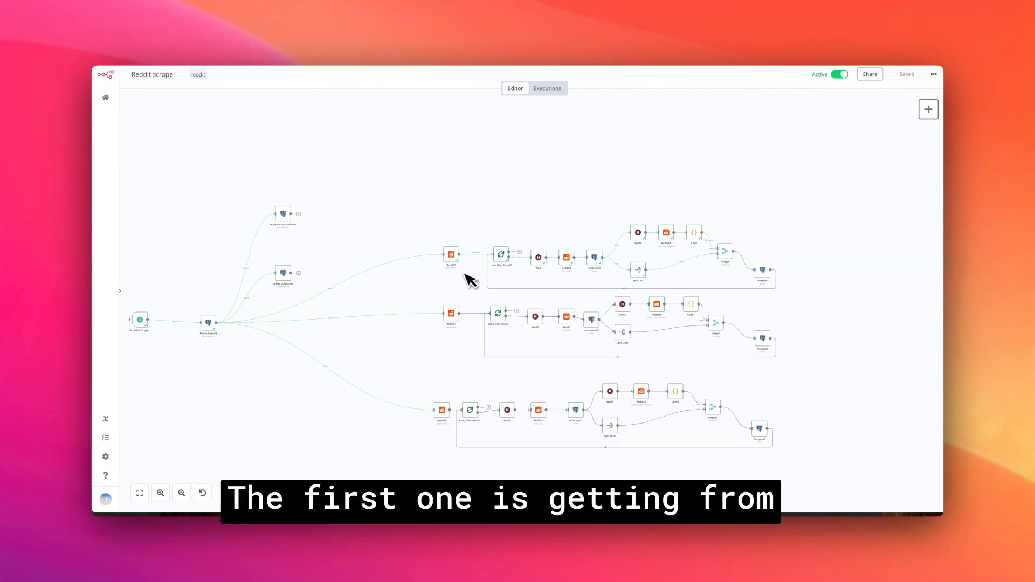
pyautogui.scroll(5, 474, 283)
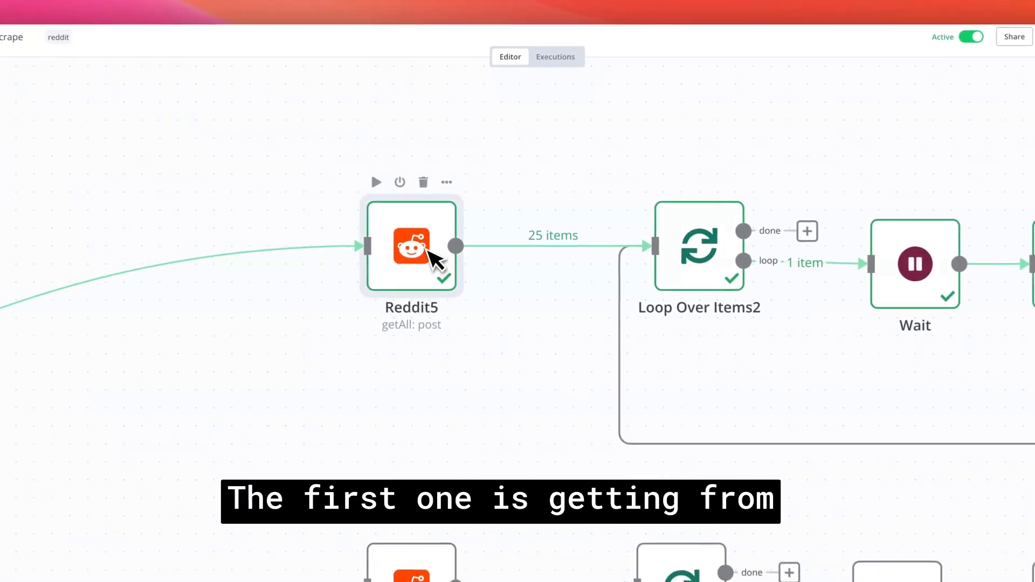
pyautogui.rightClick(431, 257)
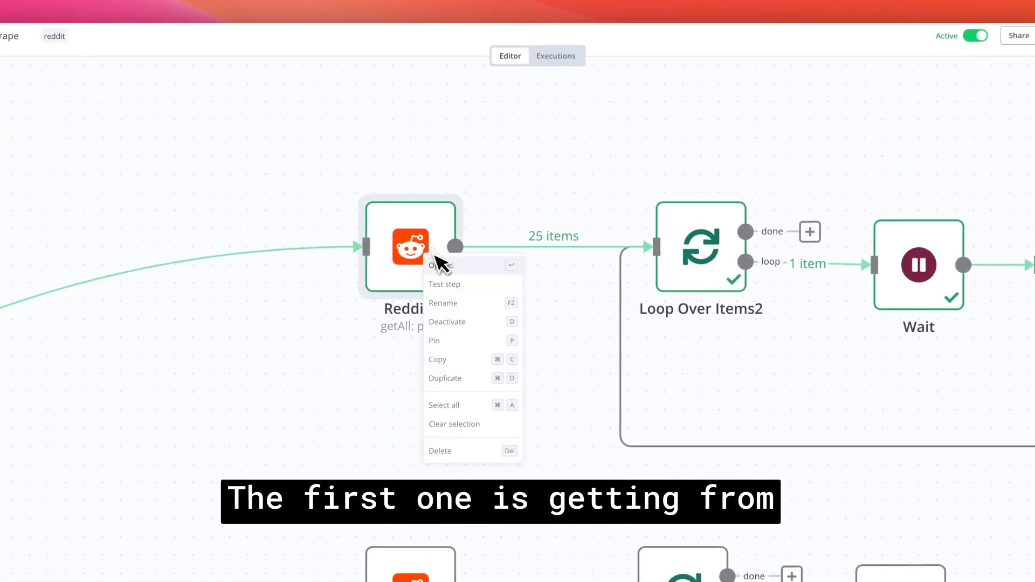
pyautogui.click(445, 284)
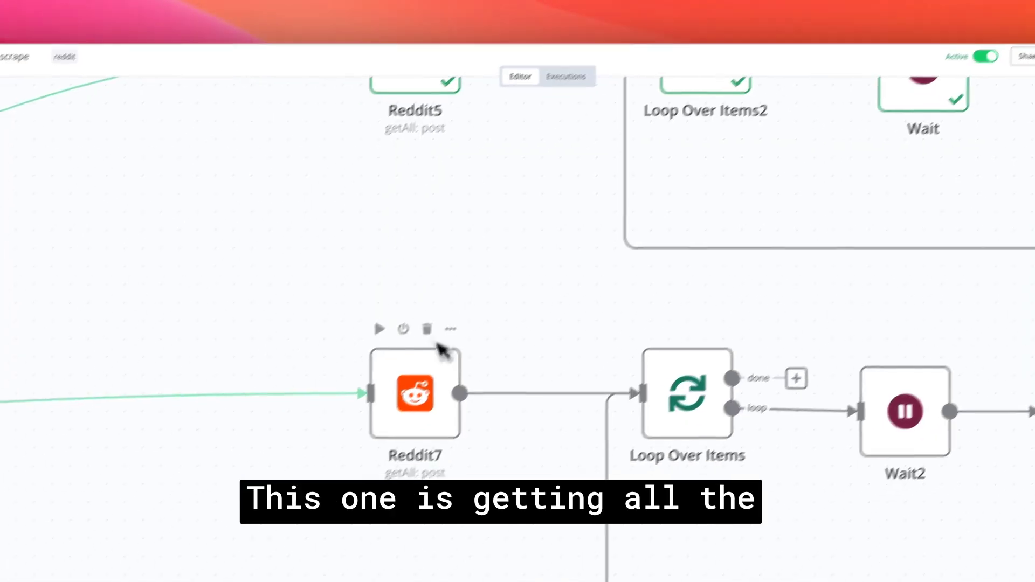
# Step: Inspect the Reddit7 and Reddit9 nodes that fetch posts for the second and third branches
pyautogui.rightClick(456, 380)
pyautogui.click(469, 391)
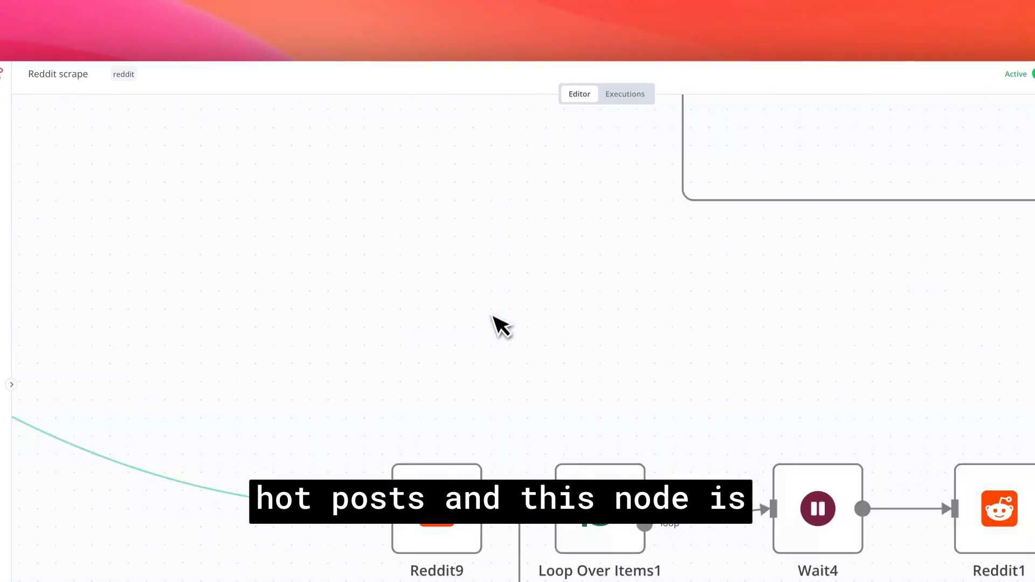
pyautogui.scroll(-3, 492, 324)
pyautogui.rightClick(455, 369)
pyautogui.click(433, 364)
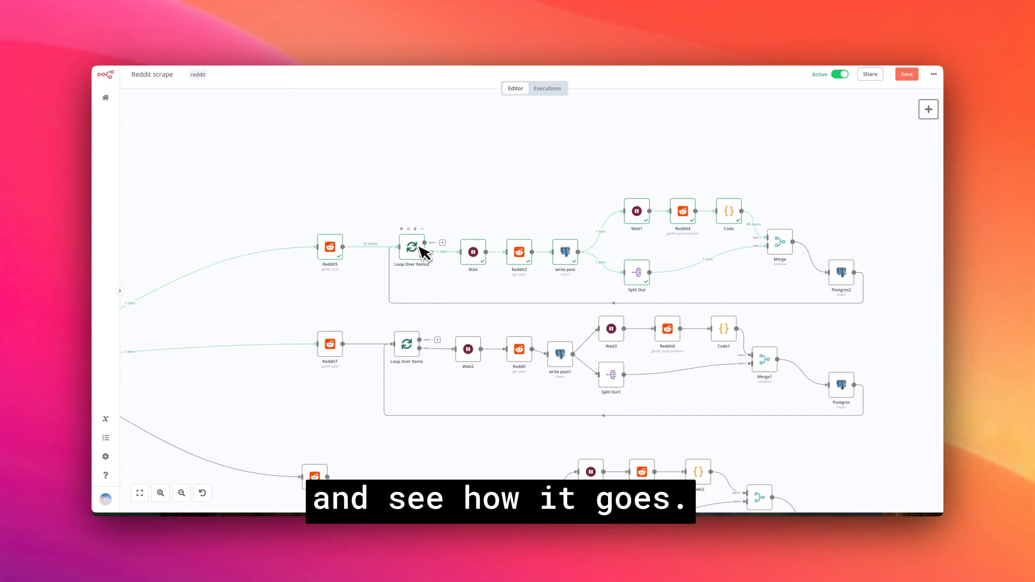
# Step: Review the Reddit5 node's Get Many parameters and output schema, and examine the Loop Over Items2 node
pyautogui.scroll(3, 421, 251)
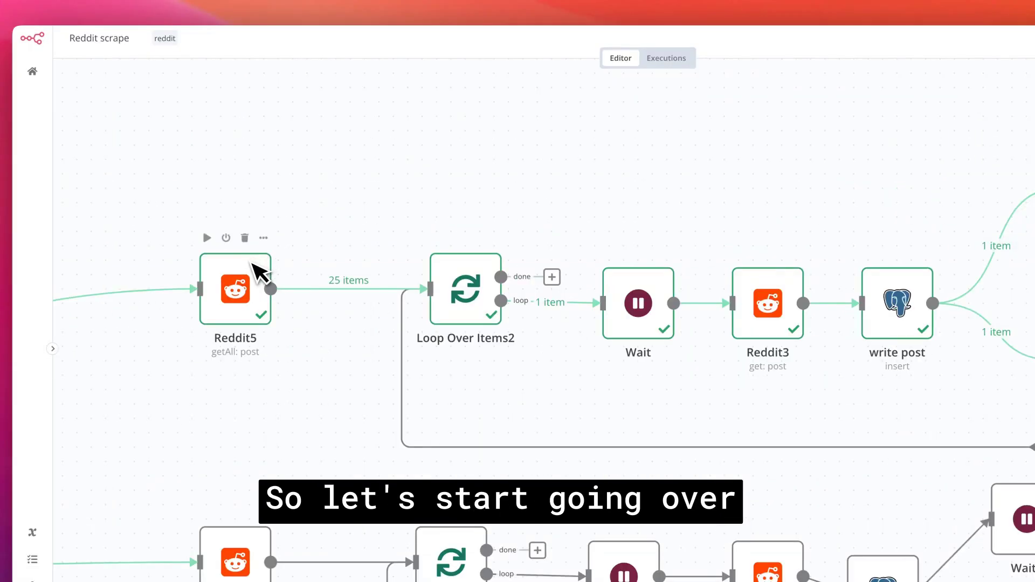
pyautogui.rightClick(252, 264)
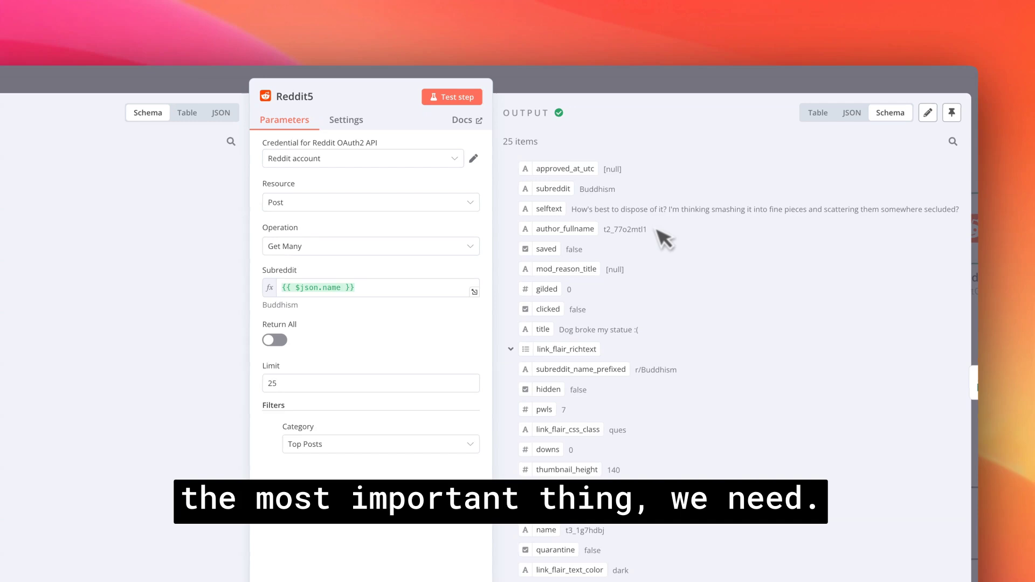
pyautogui.scroll(-3, 663, 237)
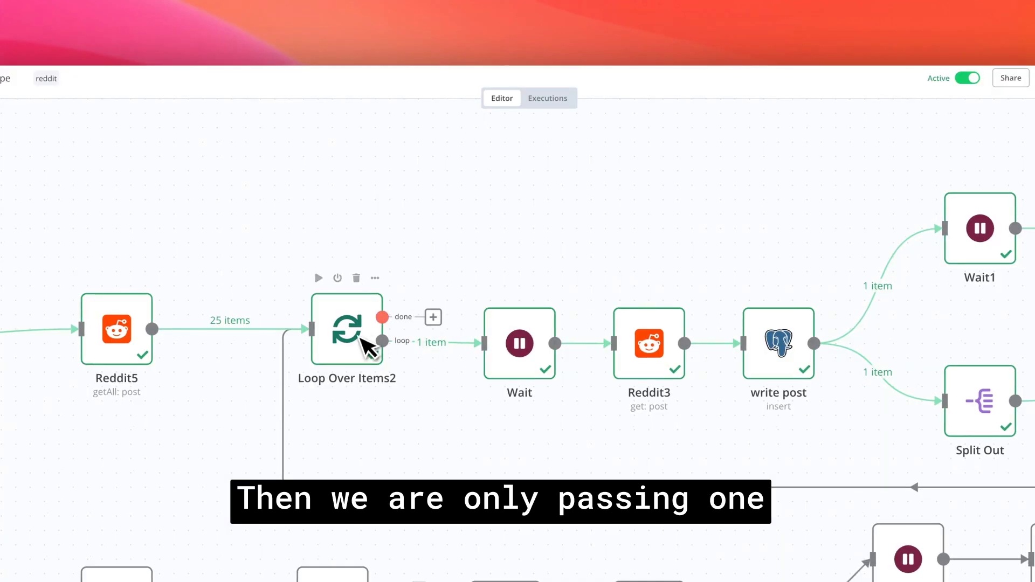
pyautogui.click(351, 327)
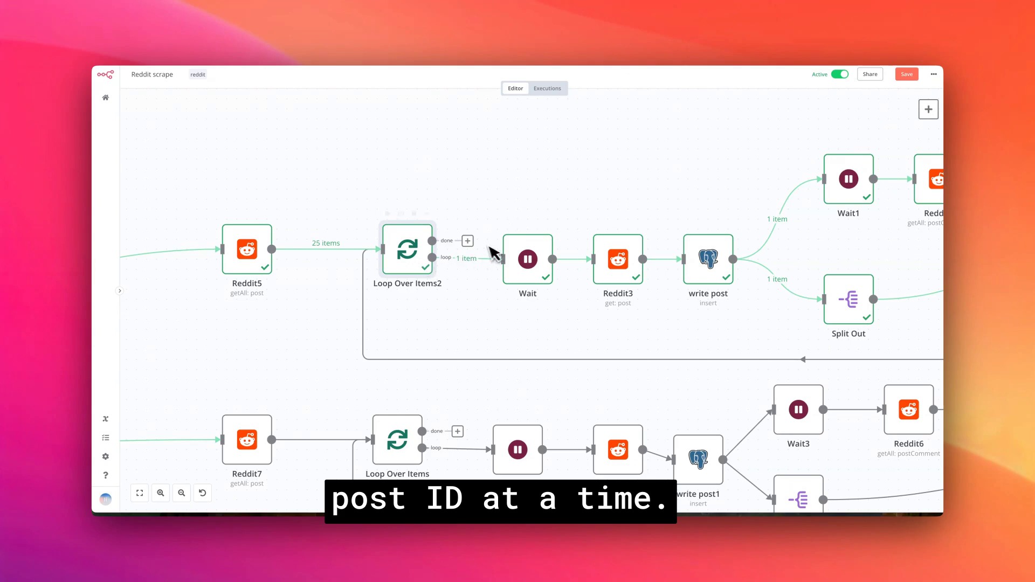
pyautogui.moveTo(415, 257)
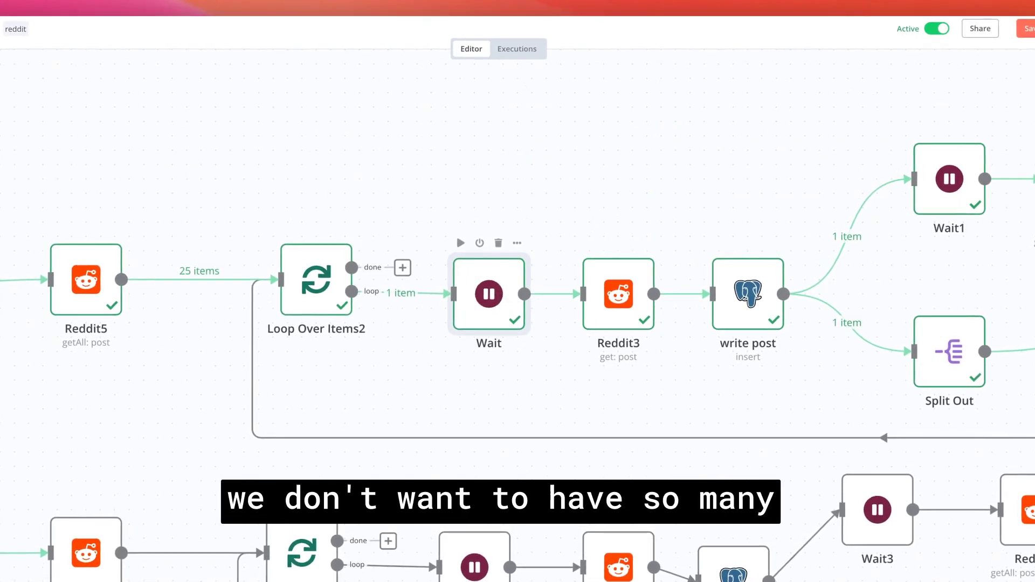
# Step: Inspect the Reddit3 node's Subreddit and Post ID expressions, browse its output as a table, and check the write post node
pyautogui.rightClick(619, 311)
pyautogui.doubleClick(620, 311)
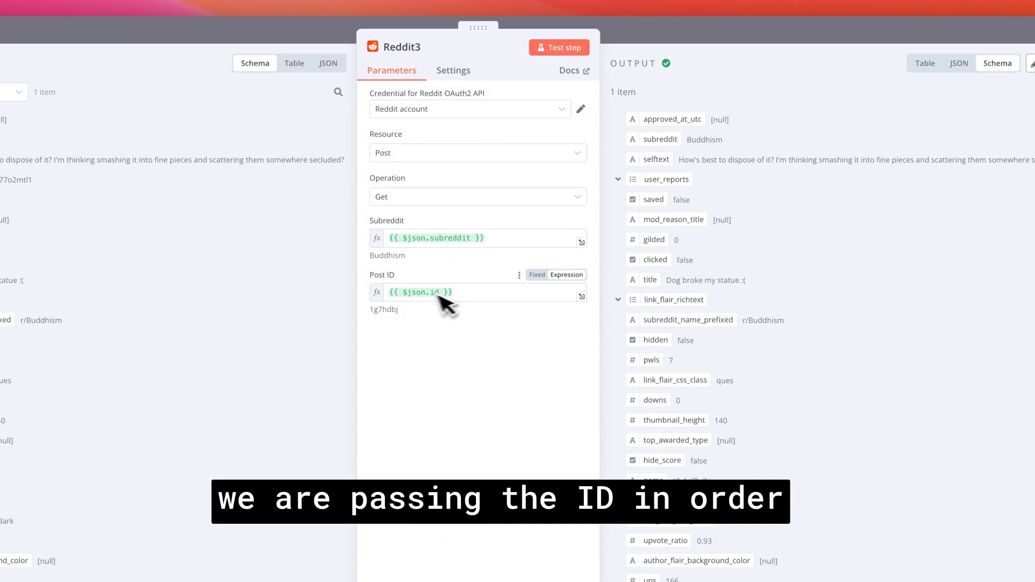
pyautogui.click(925, 63)
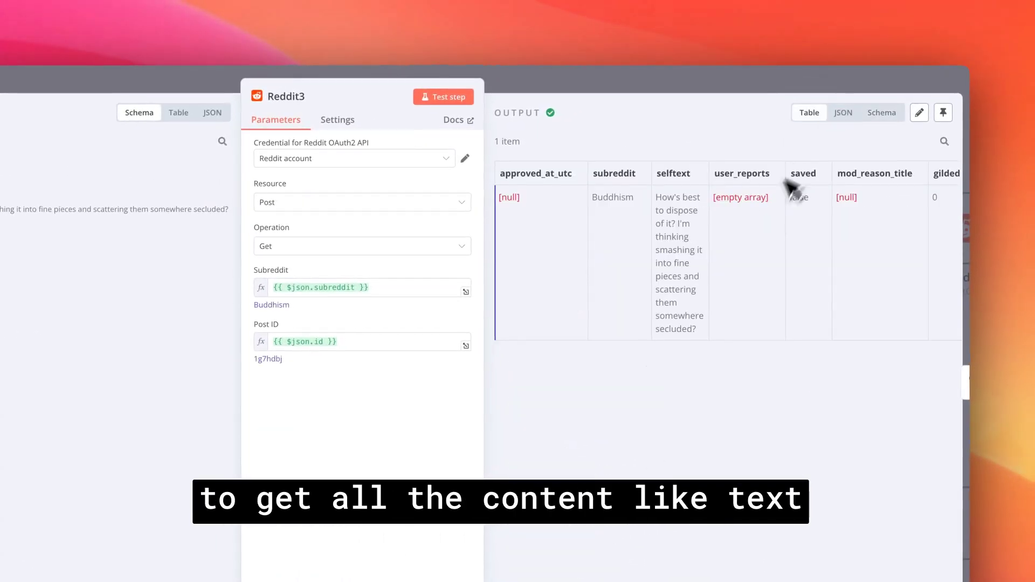
pyautogui.hscroll(10, 676, 350)
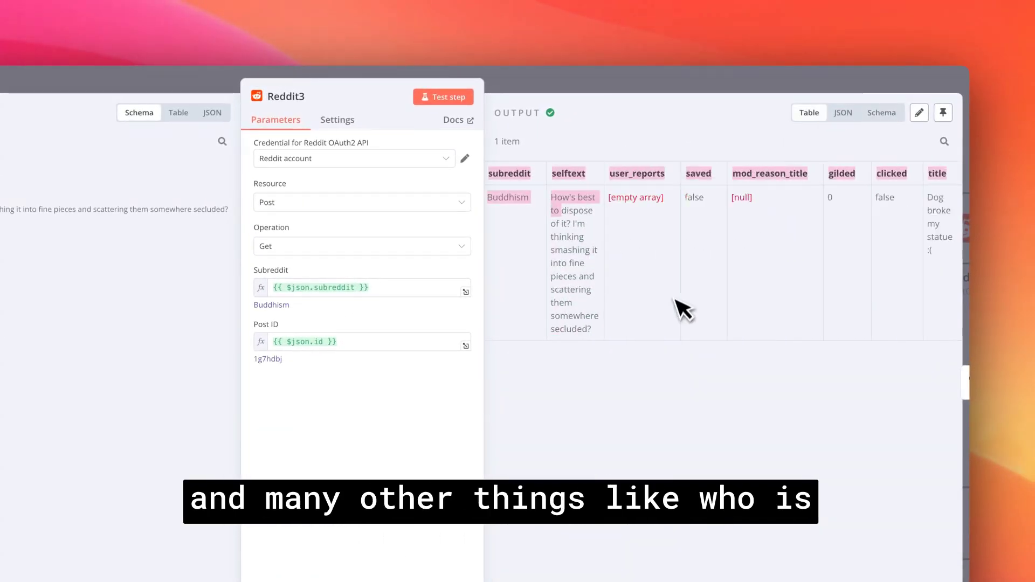
pyautogui.hscroll(1, 676, 286)
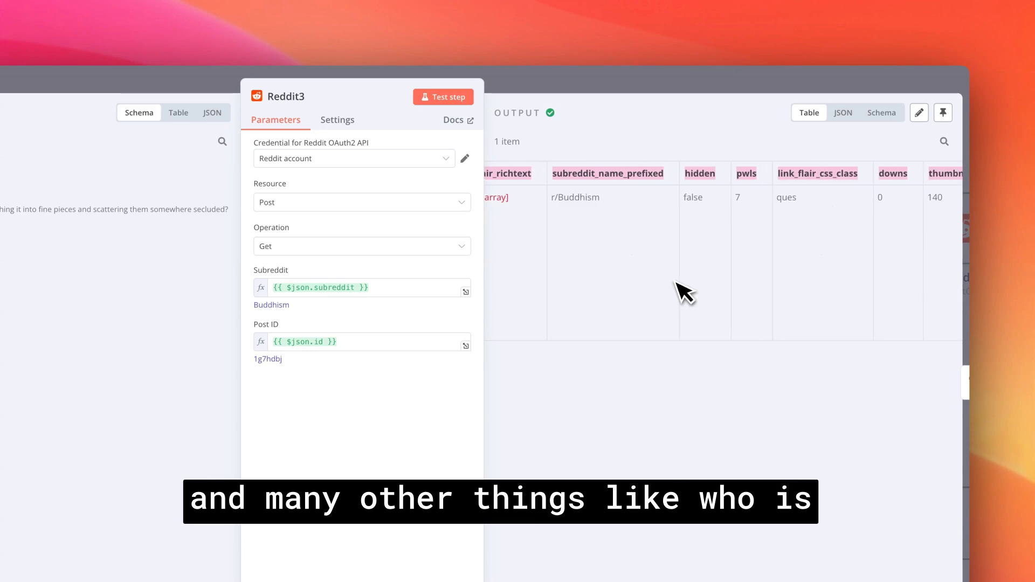
pyautogui.click(692, 85)
pyautogui.click(665, 287)
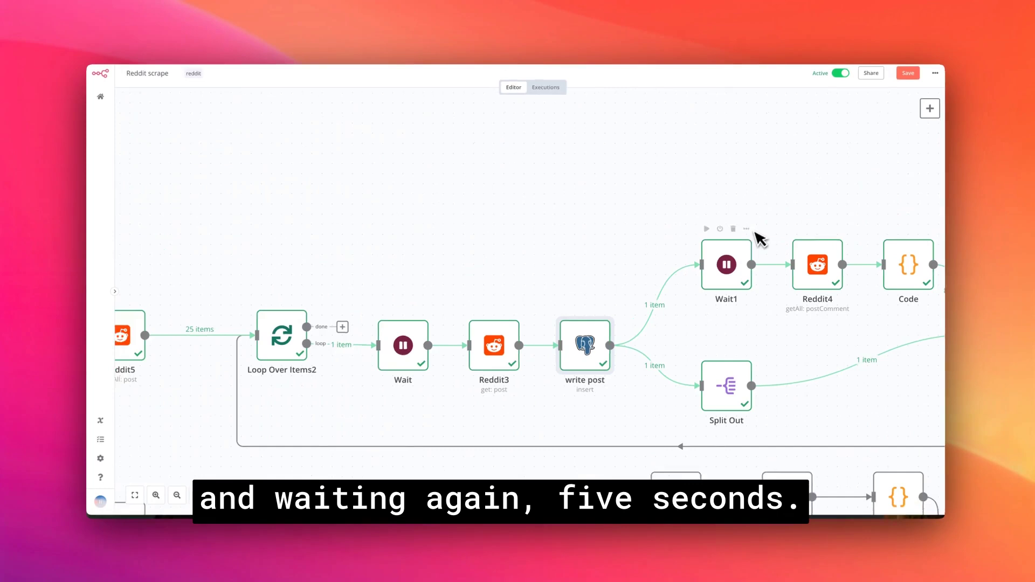
# Step: Check the Wait1 node, and review the Reddit4 node's Post Comment parameters and output columns
pyautogui.hscroll(3, 917, 178)
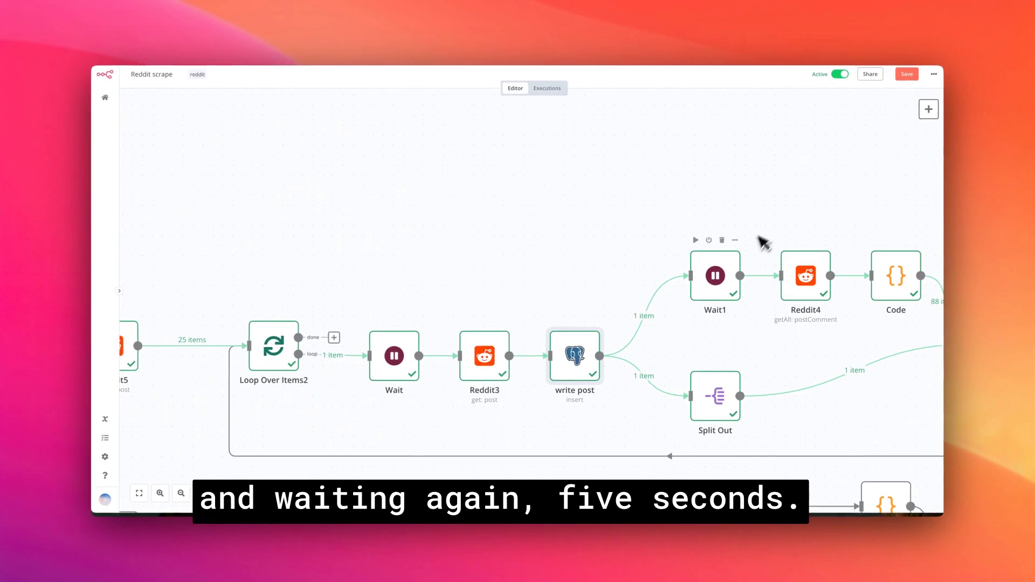
pyautogui.rightClick(720, 279)
pyautogui.click(730, 284)
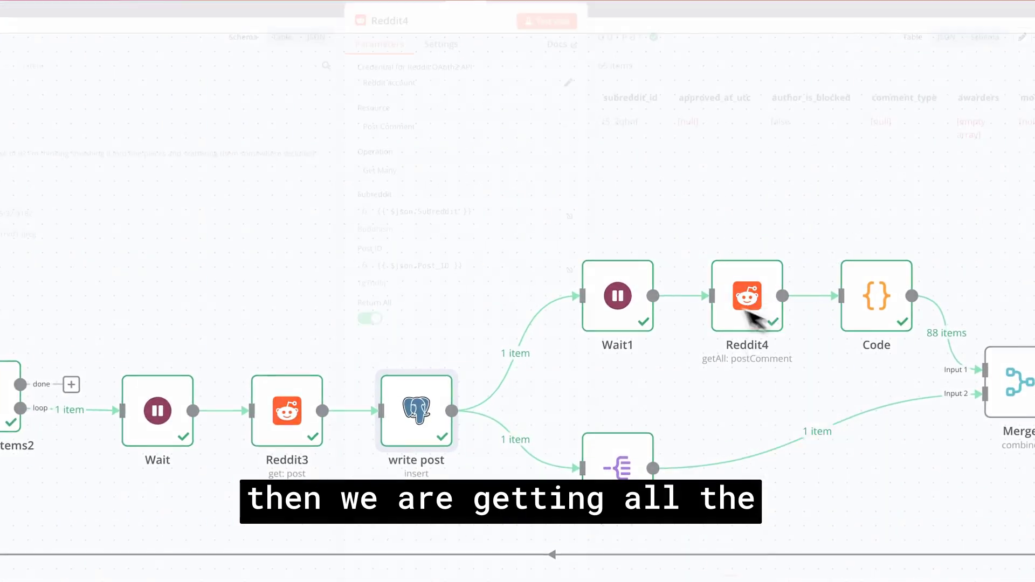
pyautogui.moveTo(394, 242); pyautogui.dragTo(368, 245)
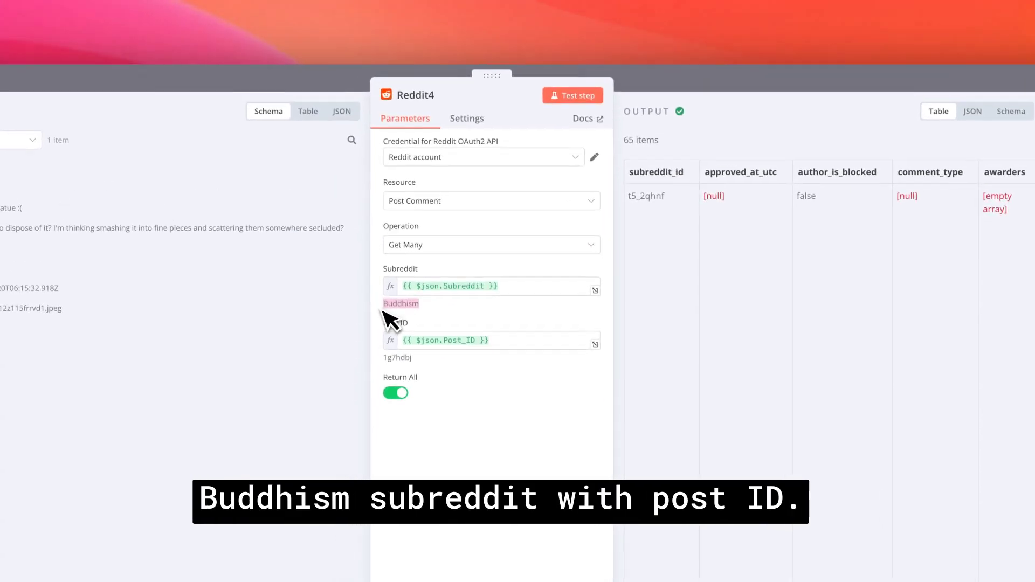
pyautogui.moveTo(386, 294); pyautogui.dragTo(364, 297)
pyautogui.hscroll(10, 709, 231)
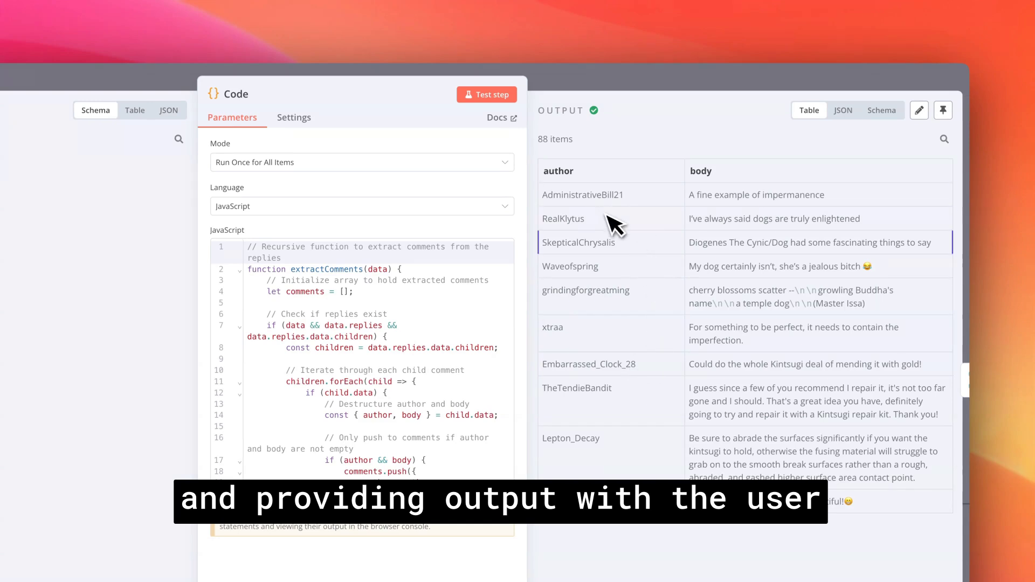
# Step: Examine the comment authors and bodies in the Code node's output, and return to the workflow canvas
pyautogui.moveTo(631, 246); pyautogui.dragTo(550, 246)
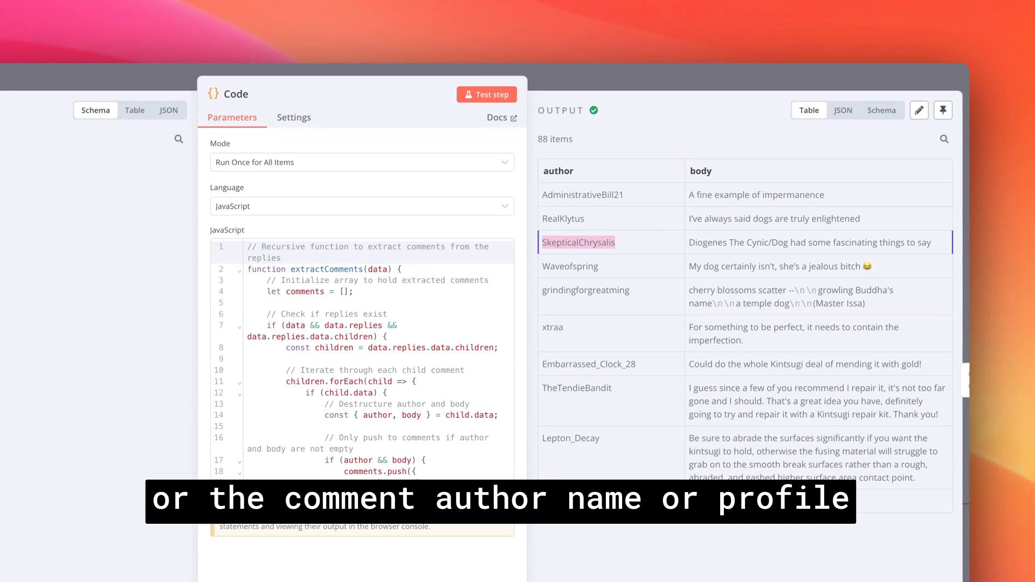
pyautogui.moveTo(824, 194); pyautogui.dragTo(701, 198)
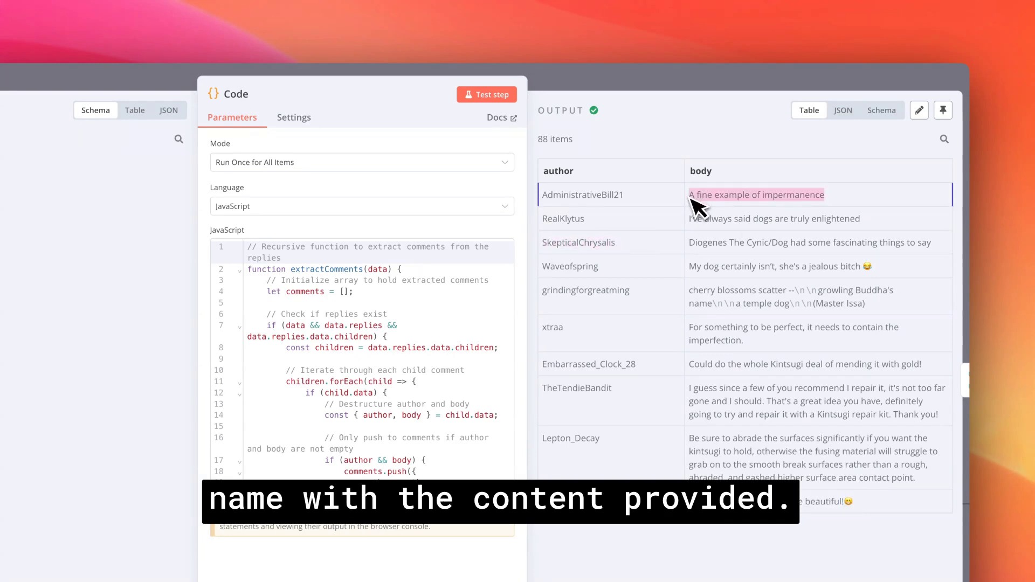
pyautogui.click(701, 84)
pyautogui.hscroll(3, 754, 243)
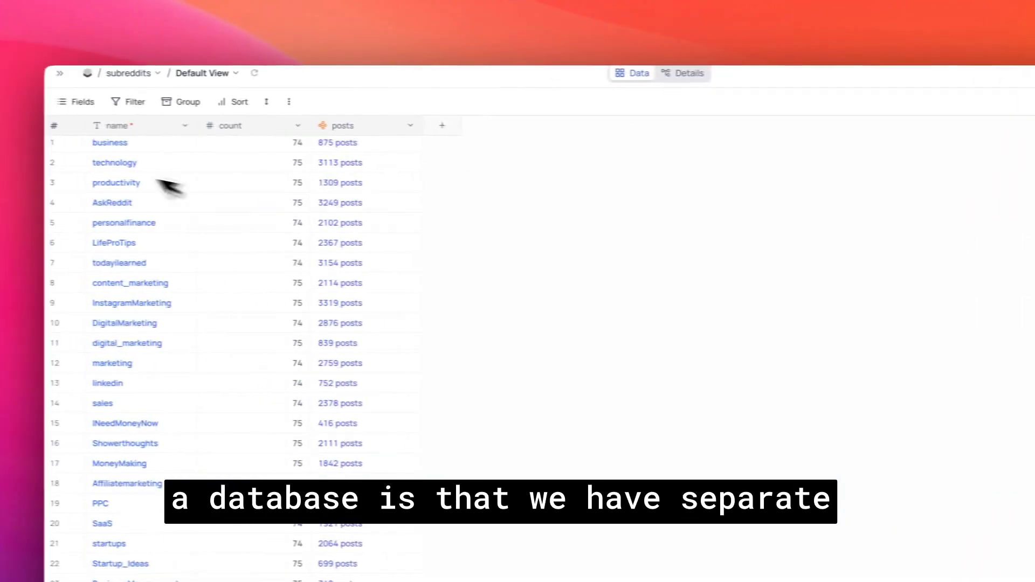
# Step: In NocoDB, look over the subreddits table and review the title, likes and remaining columns of the posts table
pyautogui.moveTo(63, 108)
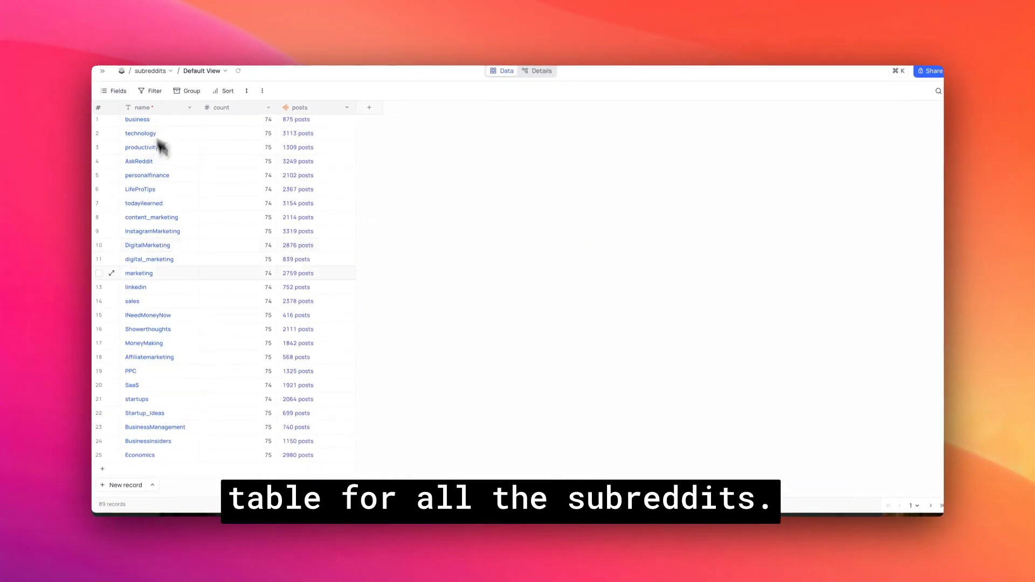
pyautogui.moveTo(166, 318)
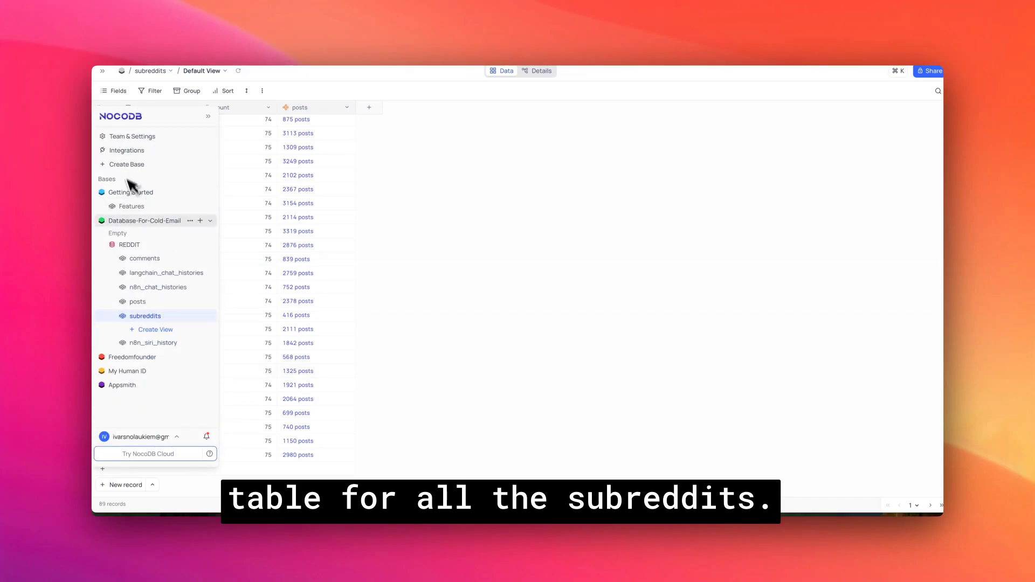
pyautogui.click(137, 301)
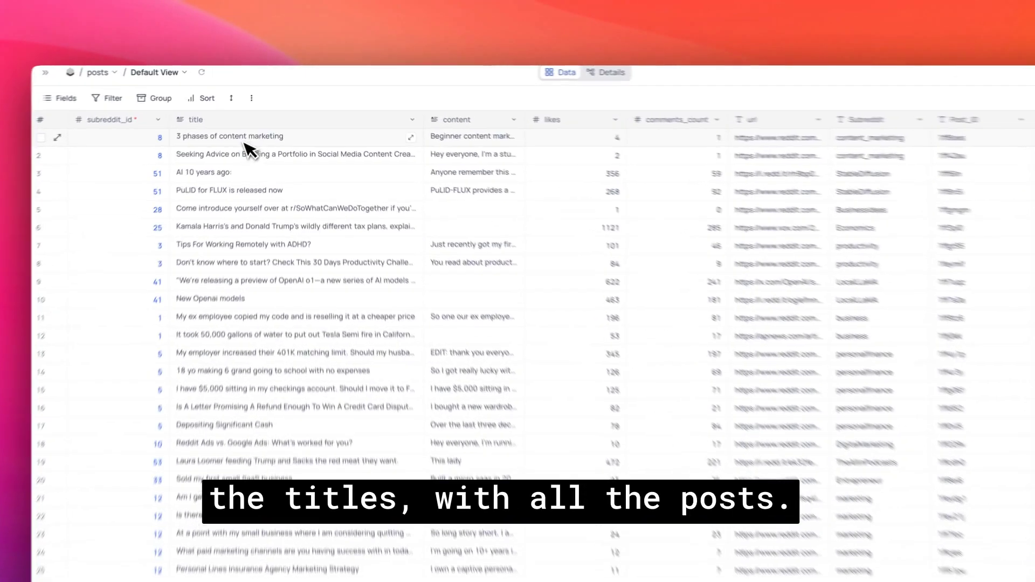
pyautogui.click(266, 125)
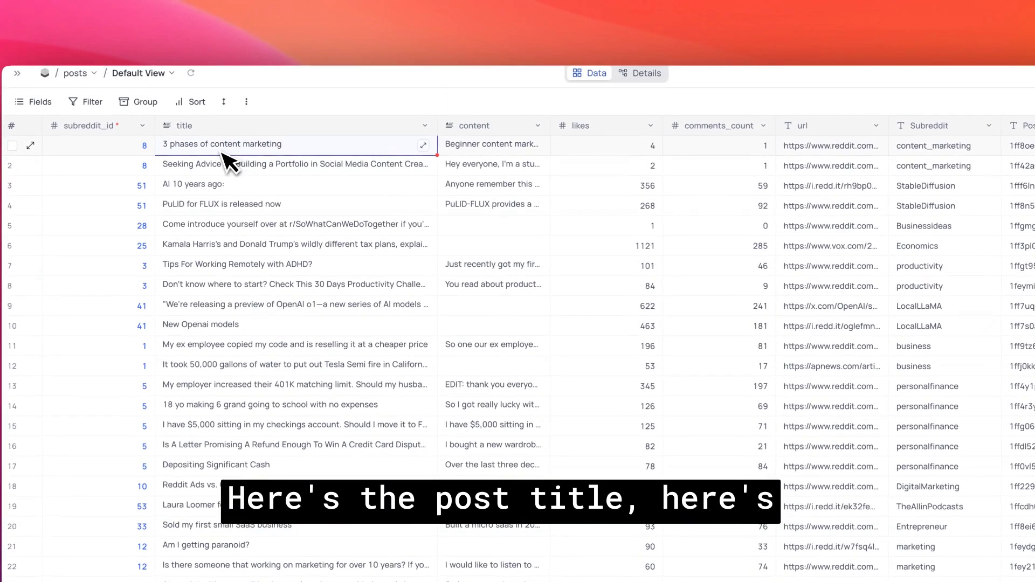
pyautogui.click(647, 149)
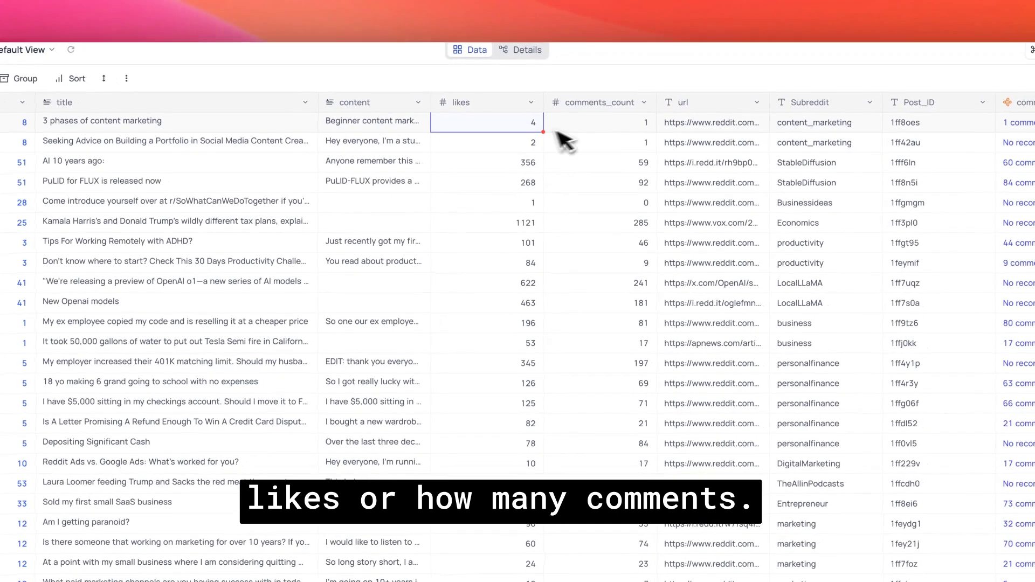
pyautogui.hscroll(5, 485, 376)
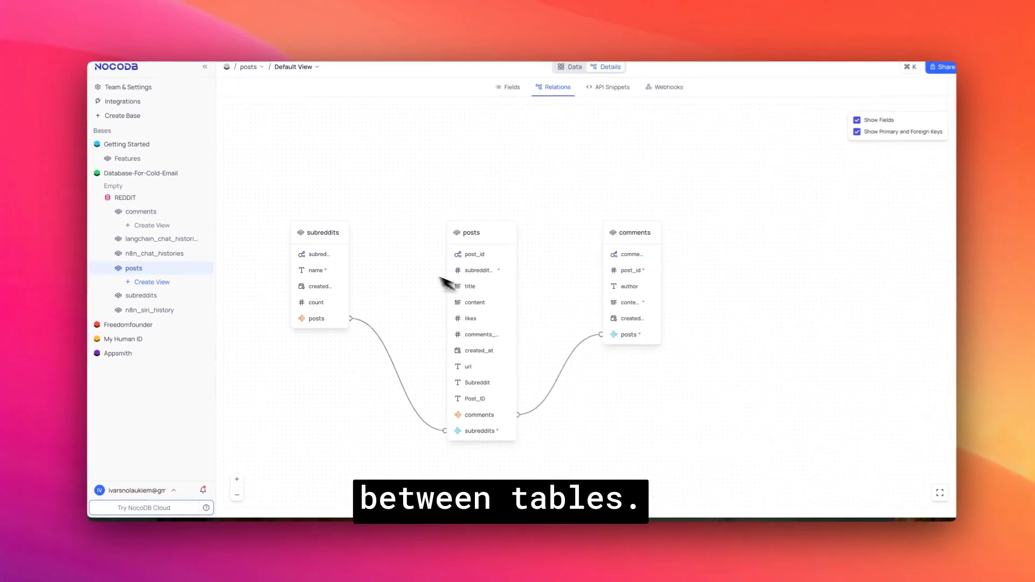
# Step: Examine the Relations diagram linking the subreddits, posts and comments tables and their fields
pyautogui.scroll(5, 320, 261)
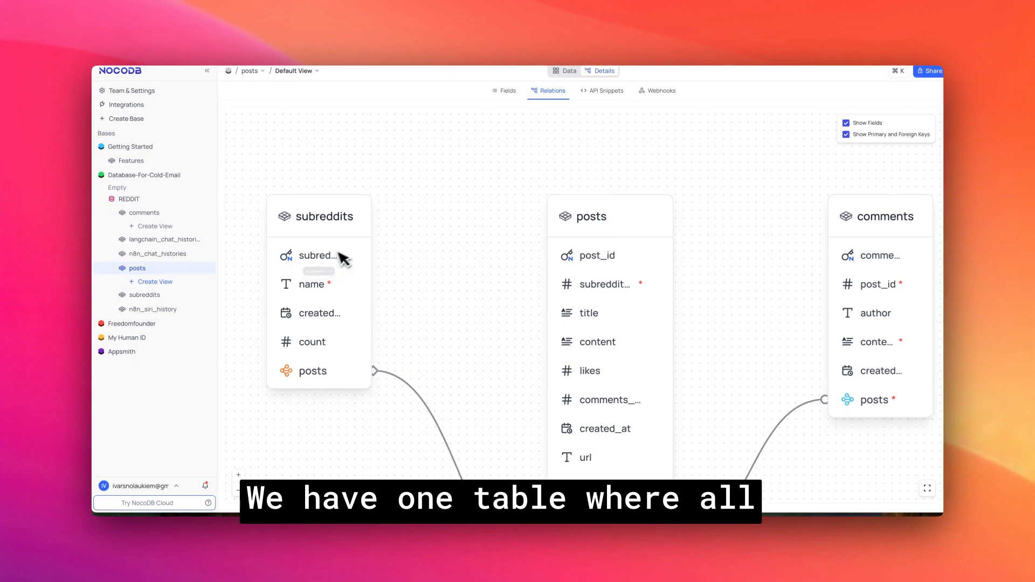
pyautogui.scroll(-2, 344, 260)
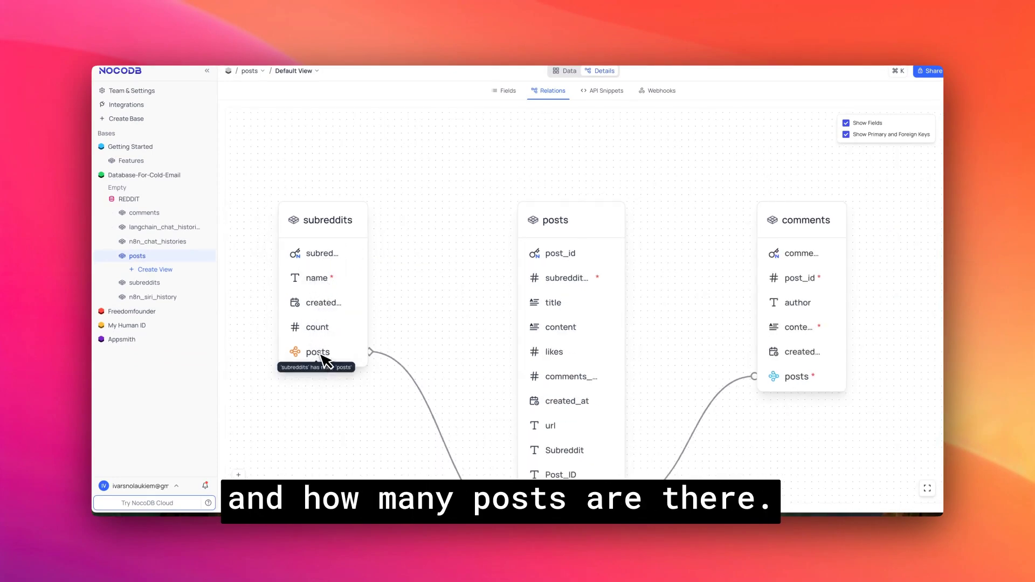
pyautogui.scroll(-2, 567, 302)
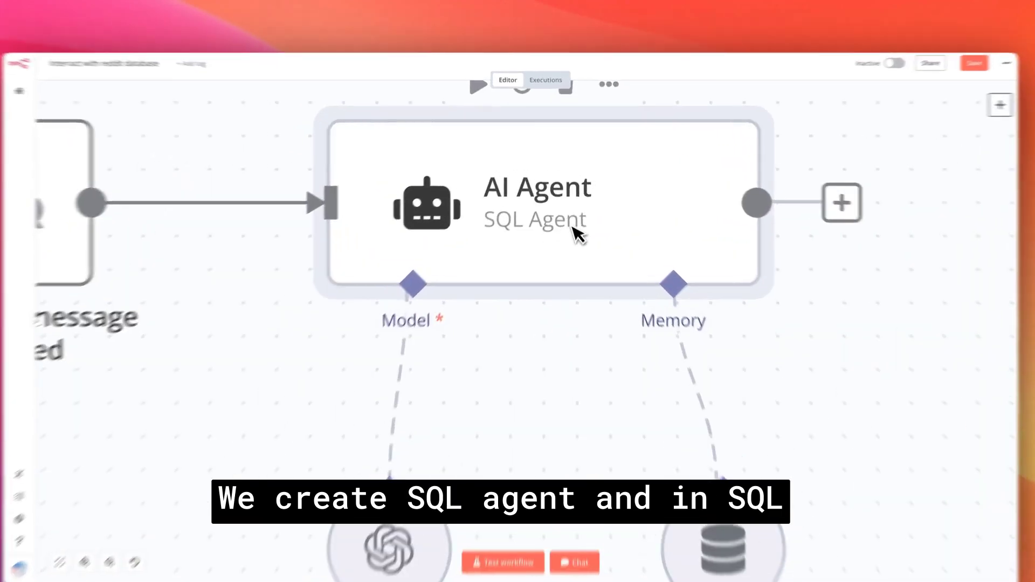
# Step: In the n8n workflow for the Reddit database chat, review the AI Agent node's SQL Agent type, Postgres credential and prefix prompt
pyautogui.doubleClick(522, 229)
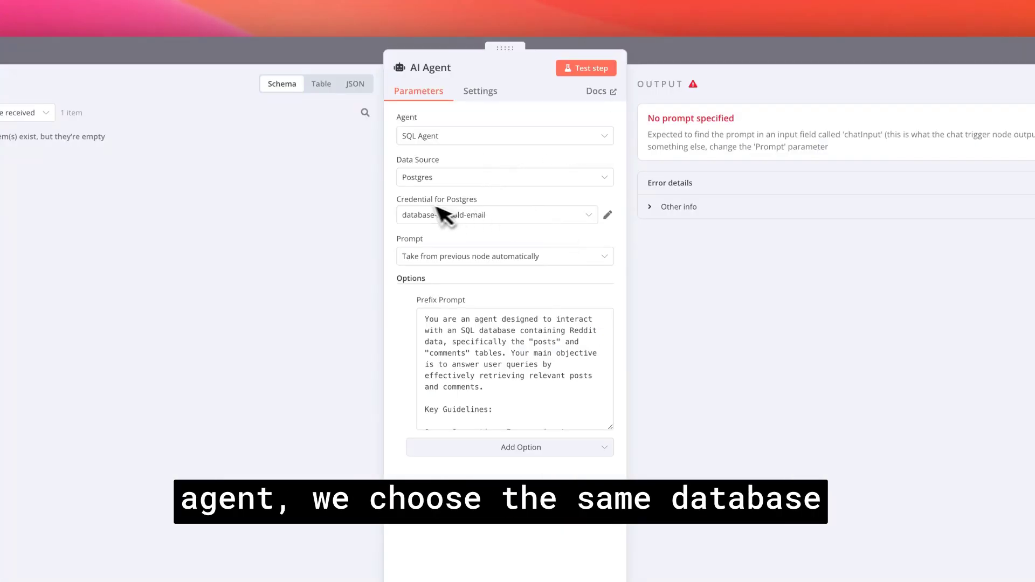
pyautogui.moveTo(396, 198); pyautogui.dragTo(489, 203)
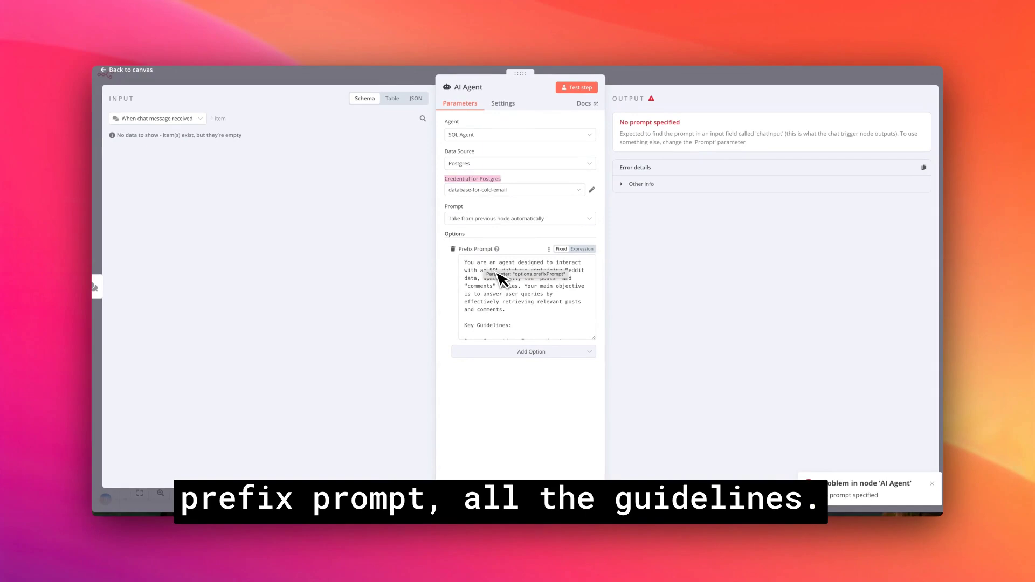
# Step: Read the AI Agent's prefix prompt on the "posts" and "comments" tables, result limitation and columns to return
pyautogui.click(558, 279)
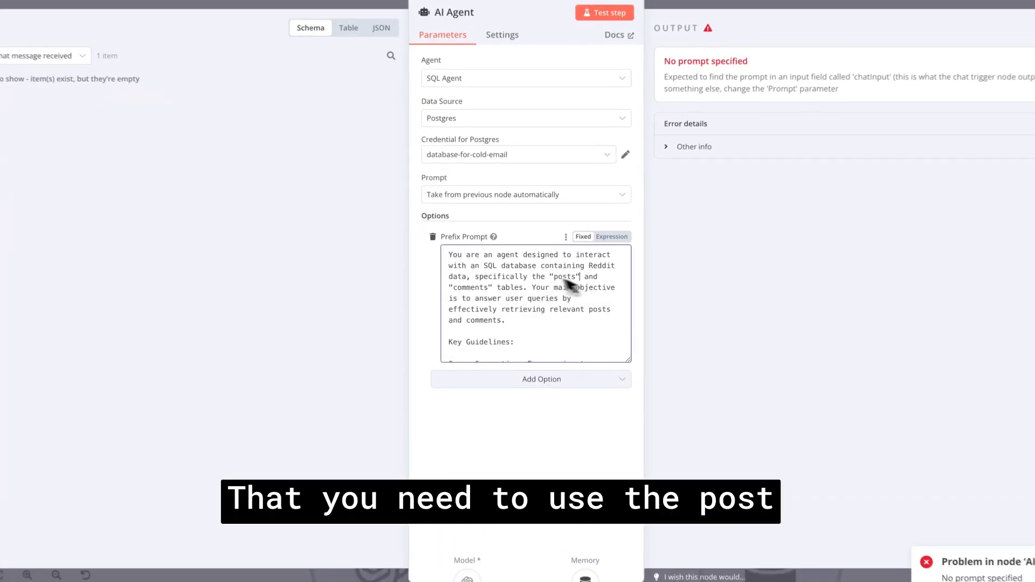
pyautogui.moveTo(449, 287); pyautogui.dragTo(488, 289)
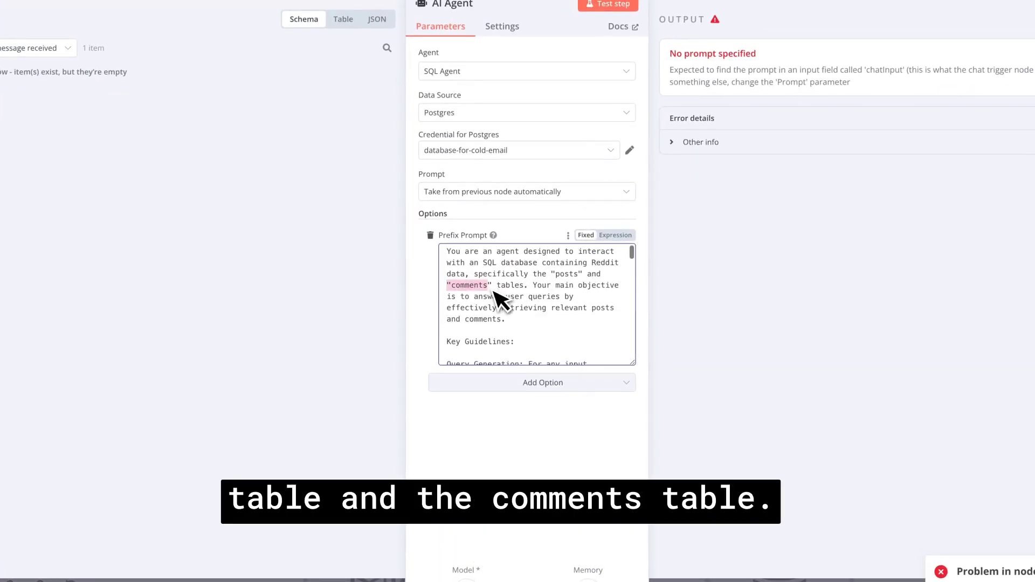
pyautogui.scroll(-6, 536, 313)
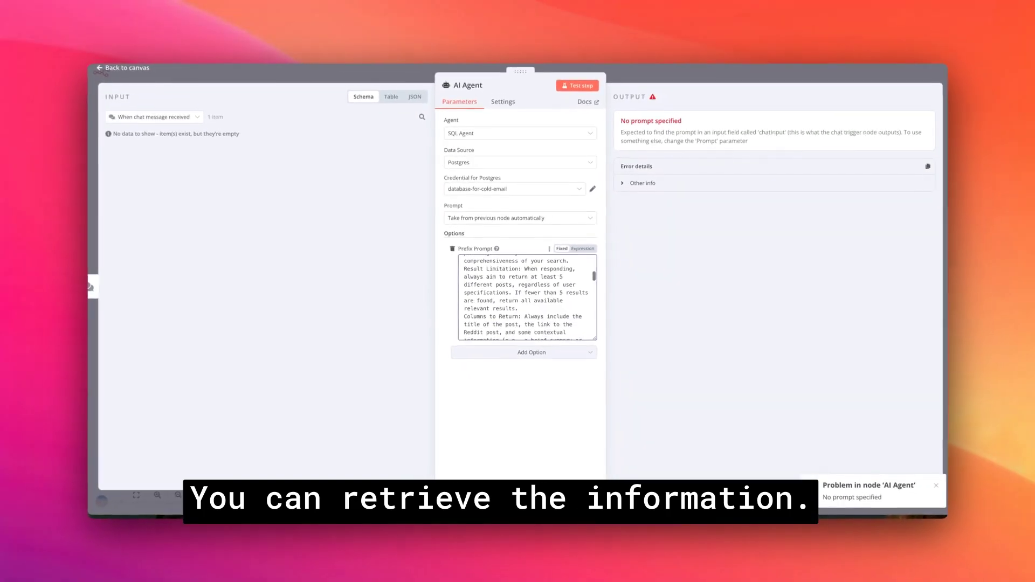
pyautogui.scroll(-2, 527, 297)
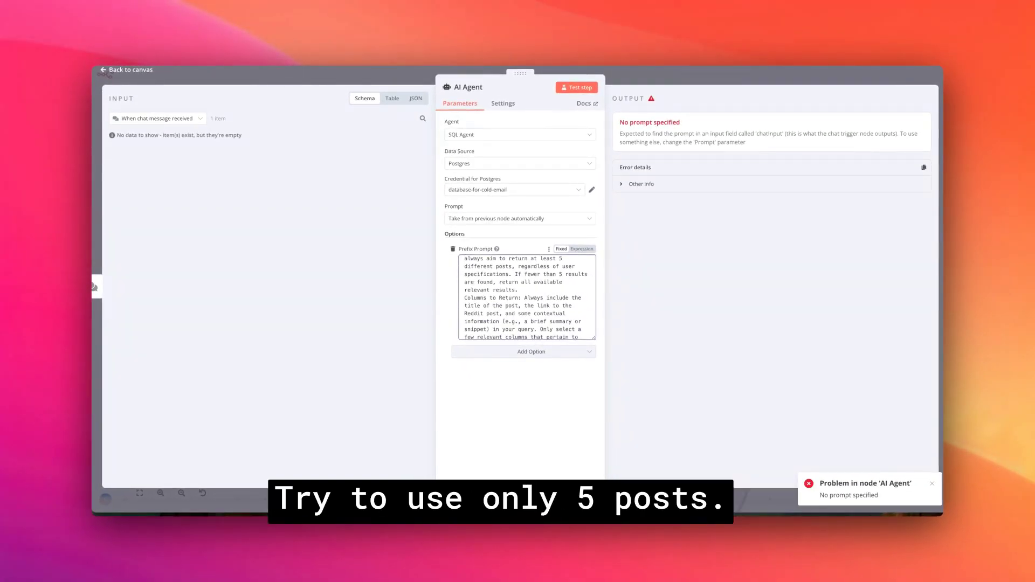
pyautogui.scroll(-1, 527, 298)
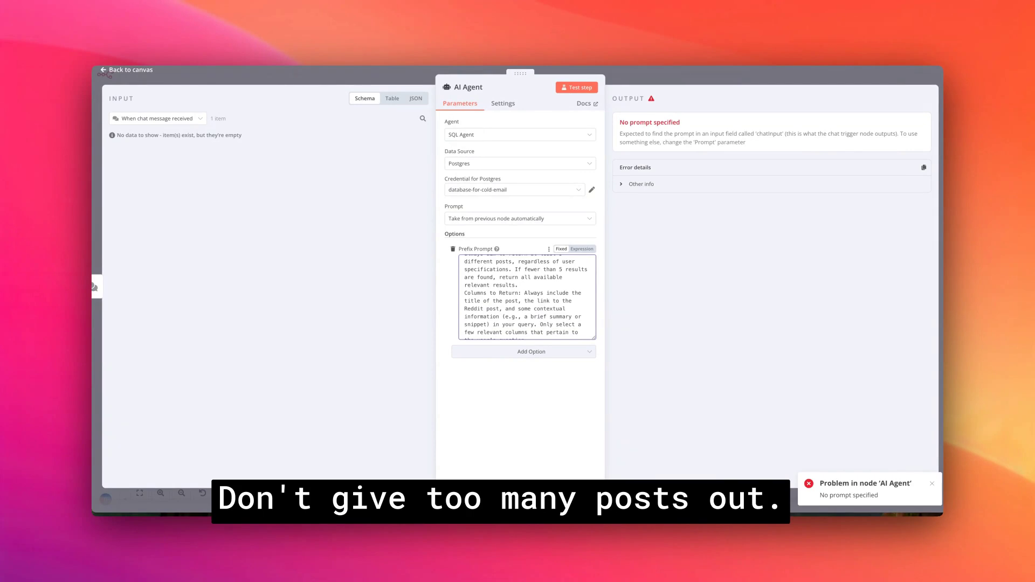
pyautogui.scroll(-2, 527, 298)
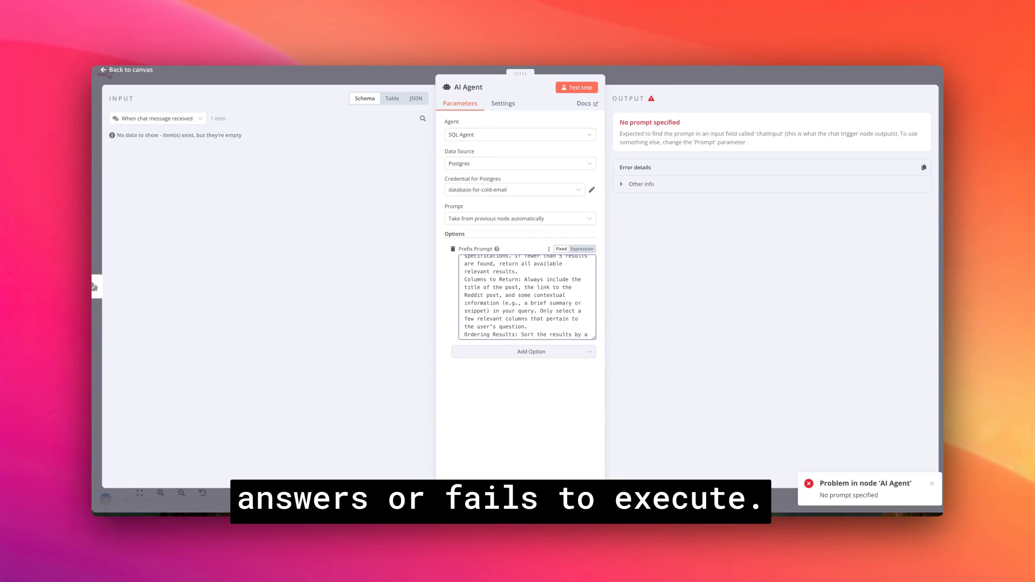
# Step: Review the prefix prompt's allowed actions and out-of-scope question guidelines
pyautogui.scroll(-10, 526, 299)
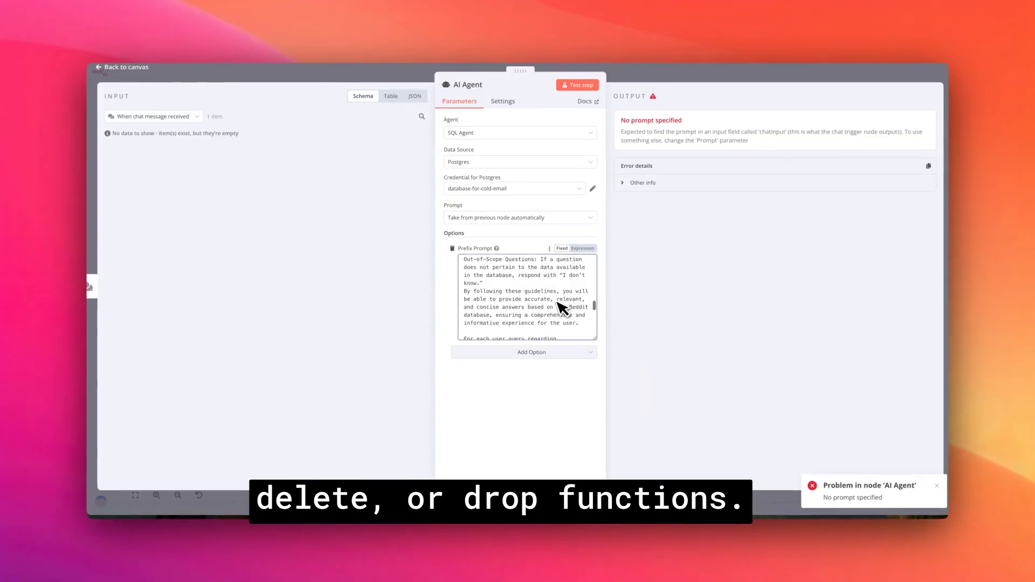
pyautogui.scroll(1, 558, 291)
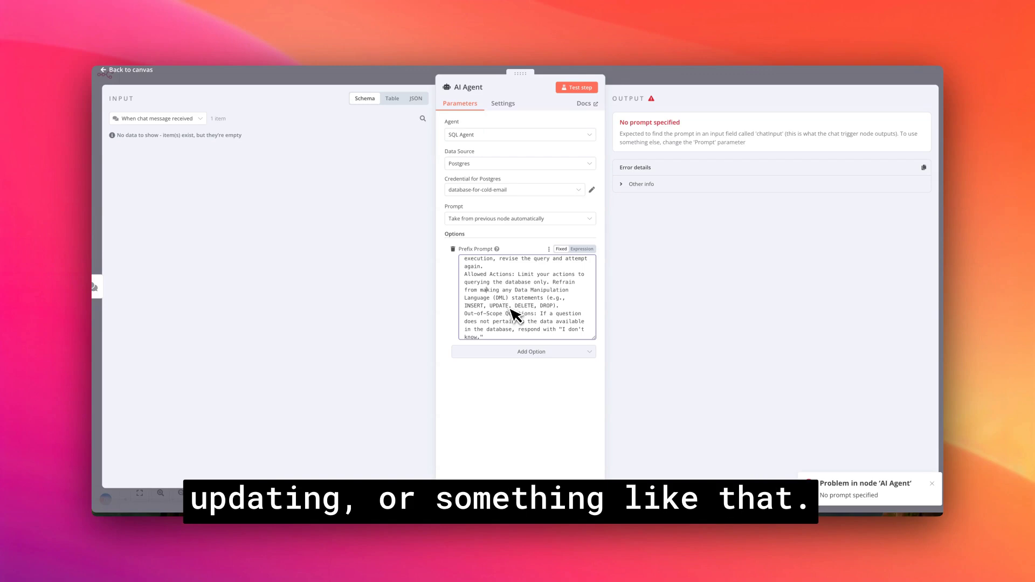
pyautogui.scroll(-3, 518, 322)
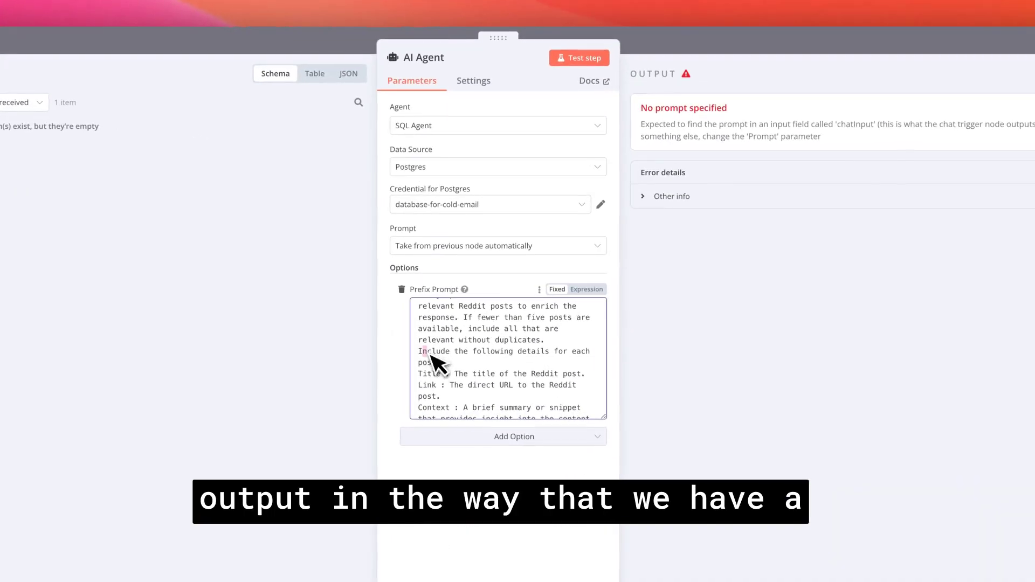
# Step: Examine the prefix prompt's required Title, Link and Context details for each Reddit post
pyautogui.moveTo(419, 373); pyautogui.dragTo(554, 392)
pyautogui.click(469, 395)
pyautogui.scroll(-1, 457, 405)
pyautogui.scroll(-1, 454, 402)
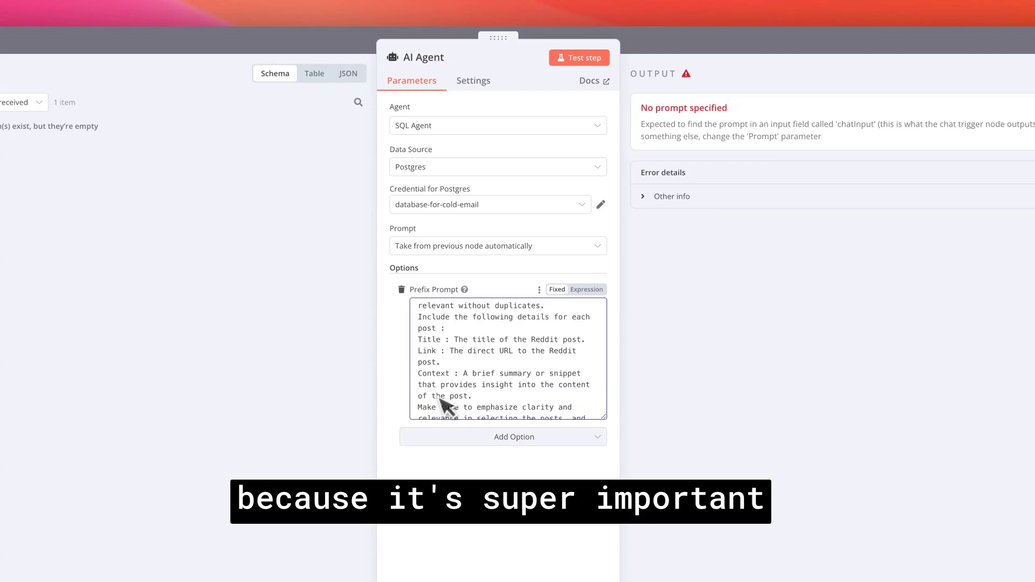
pyautogui.click(431, 351)
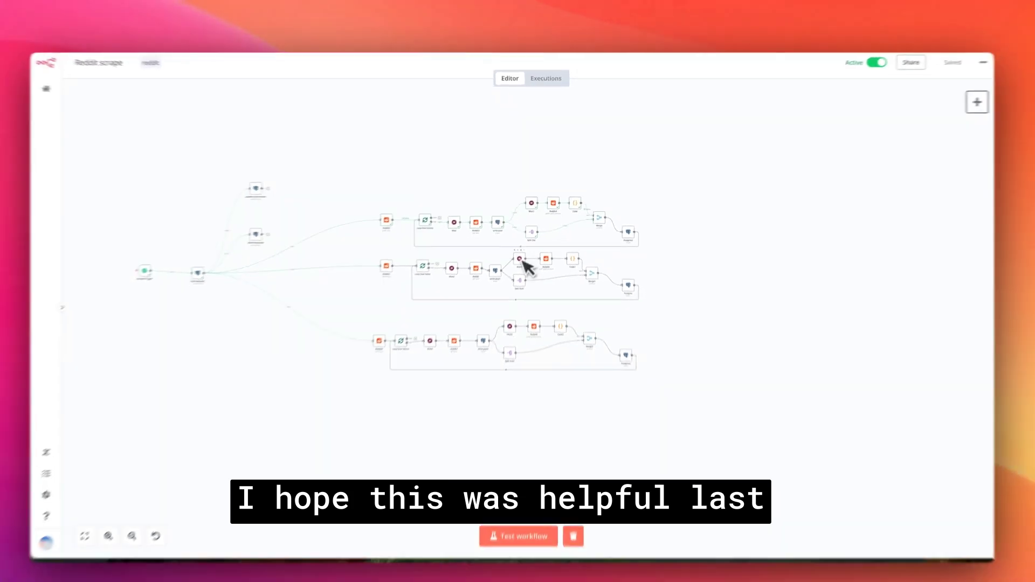
# Step: In the Reddit scrape workflow, open the Reddit5 node that gets posts before Loop Over Items2
pyautogui.scroll(1, 521, 260)
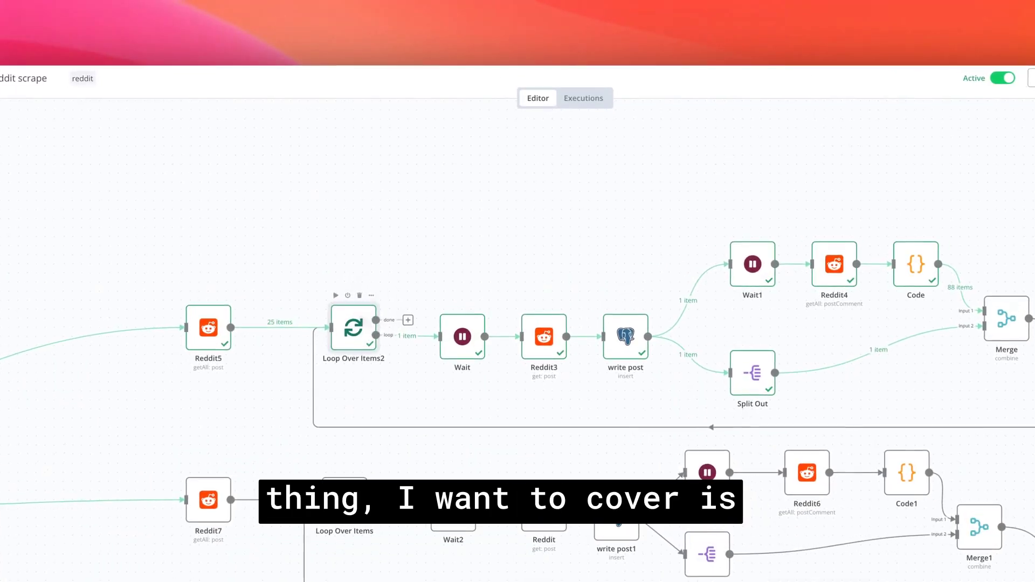
pyautogui.hscroll(-5, 363, 323)
pyautogui.scroll(1, 307, 322)
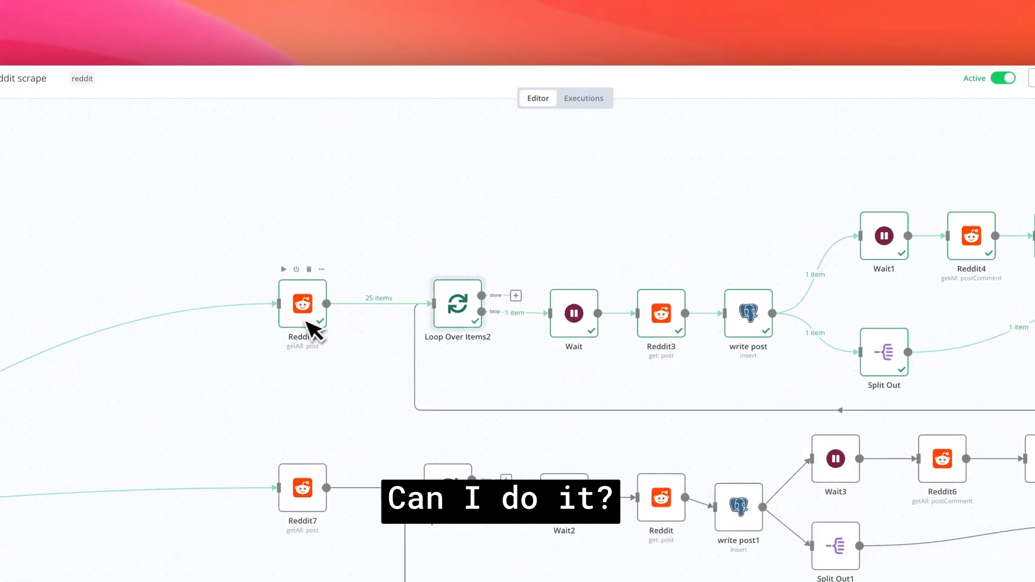
pyautogui.scroll(5, 298, 322)
pyautogui.rightClick(311, 291)
pyautogui.click(326, 306)
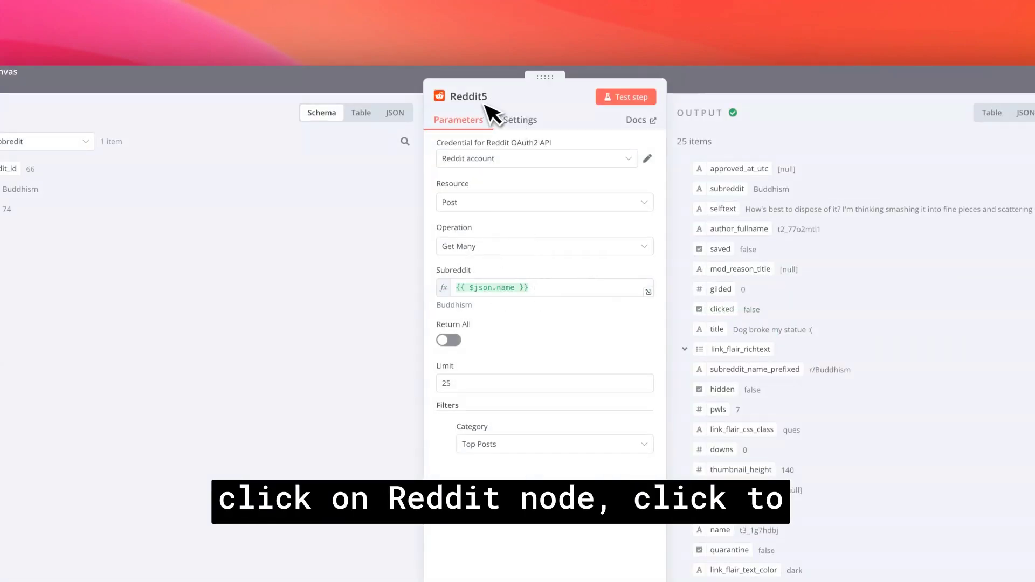
# Step: Open the Reddit node's documentation and go to its Reddit credentials page
pyautogui.click(634, 121)
pyautogui.scroll(-1, 431, 297)
pyautogui.click(356, 326)
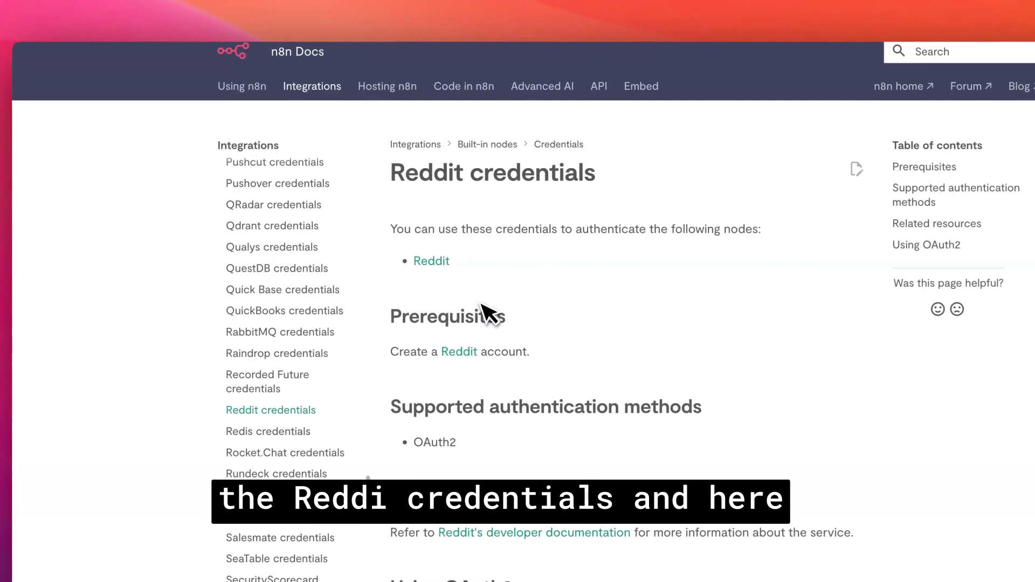
# Step: Read the Using OAuth2 instructions for the Client ID and Client Secret, and open the linked Reddit third-party app page
pyautogui.scroll(-3, 490, 312)
pyautogui.scroll(-5, 491, 313)
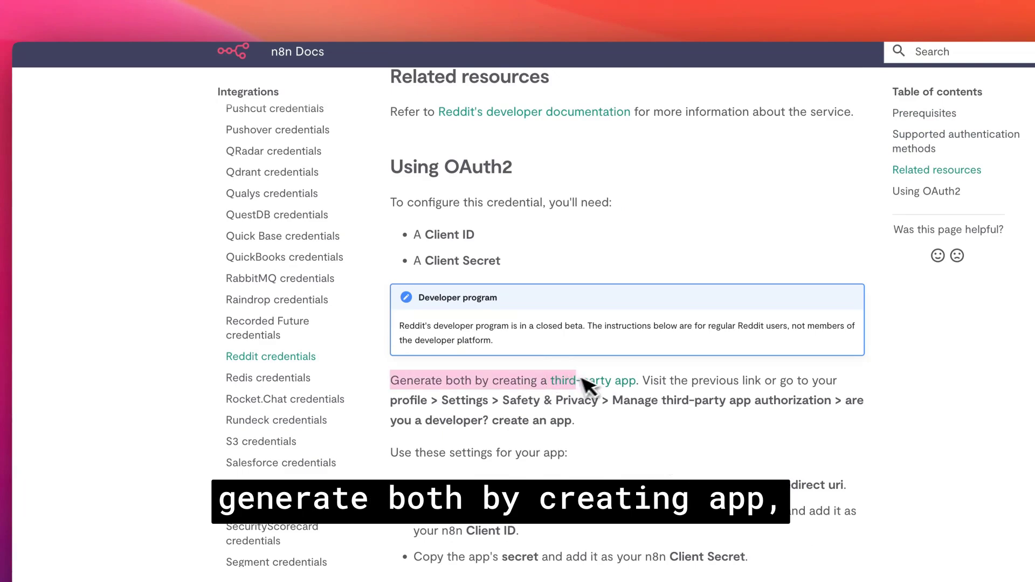
pyautogui.click(621, 381)
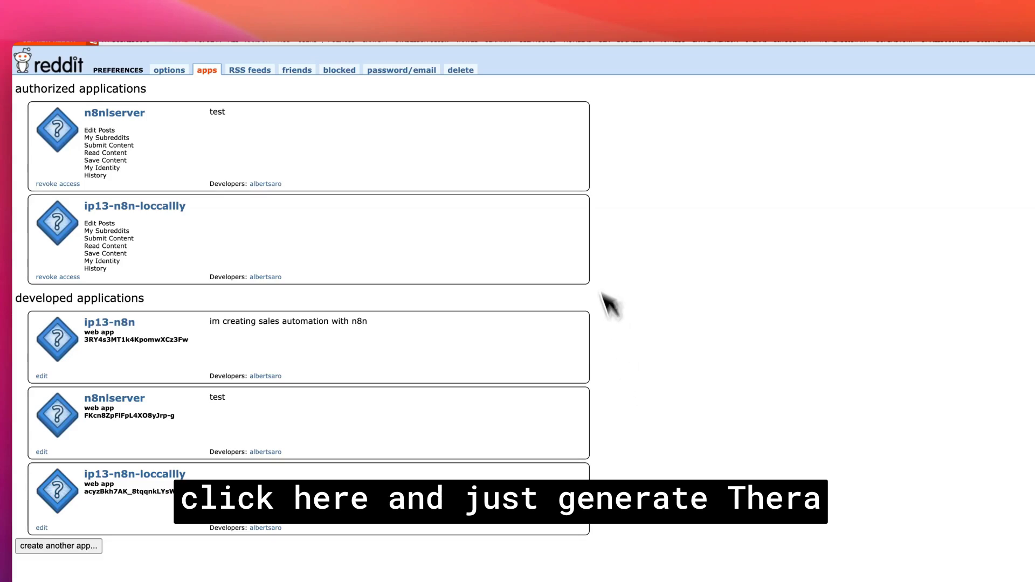